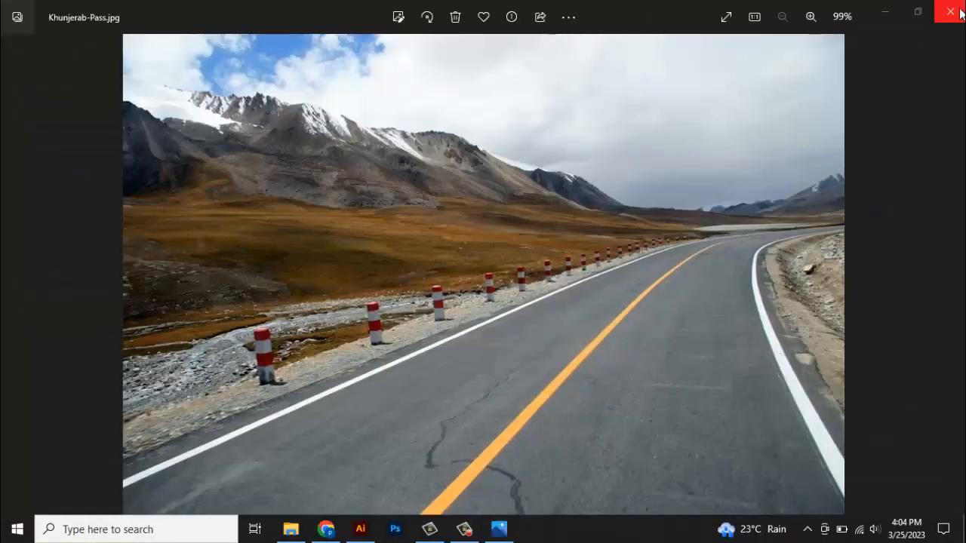
Place the downloaded Khunjerab-Pass.jpg into the adobe text.ai document in Illustrator and center it on the artboard
click(960, 14)
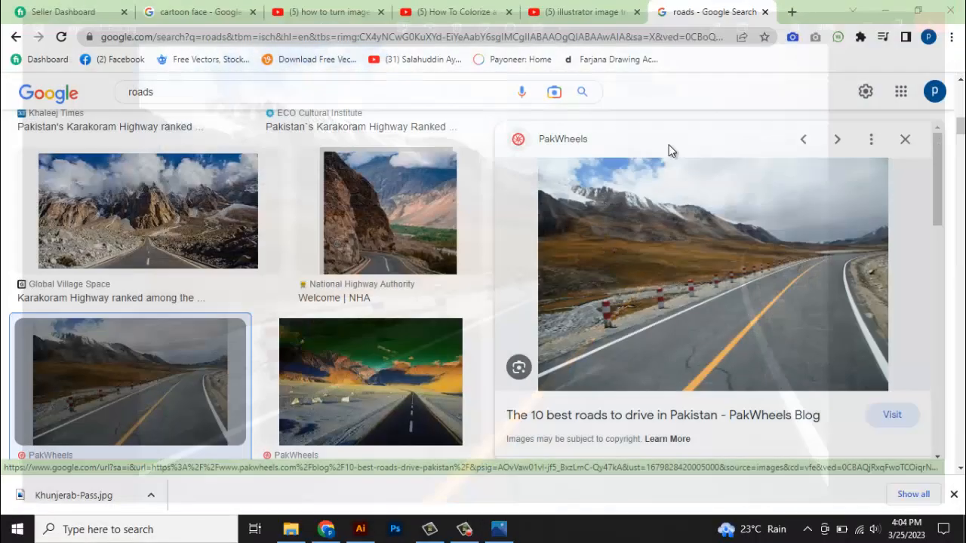
drag(75, 493, 368, 327)
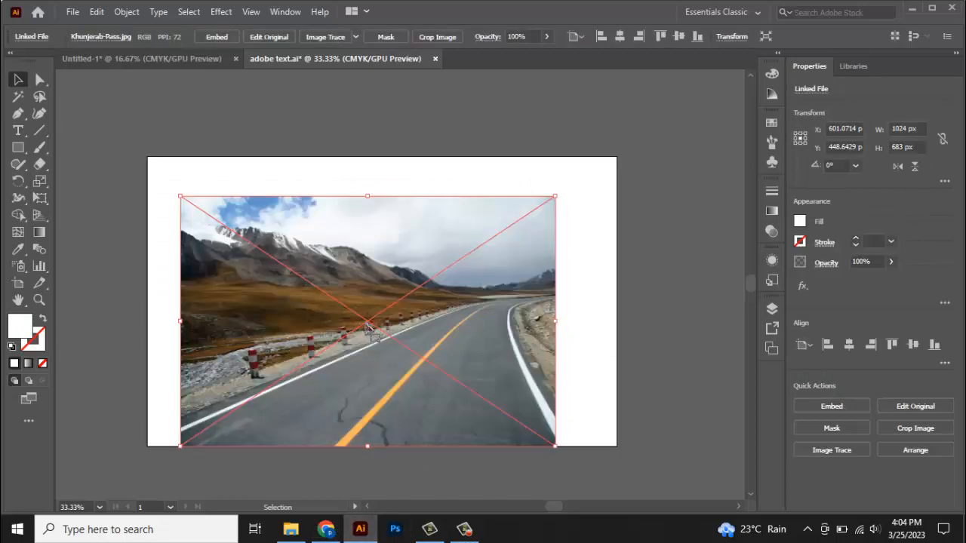
click(620, 37)
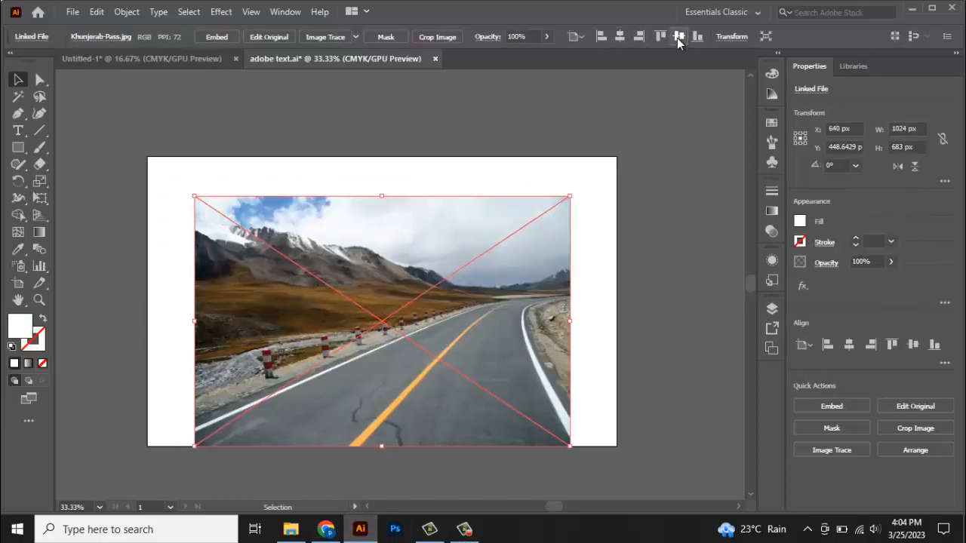
click(678, 38)
Enlarge the placed photo proportionally to about 1102 × 735 px and center it on the artboard again
drag(572, 430, 599, 446)
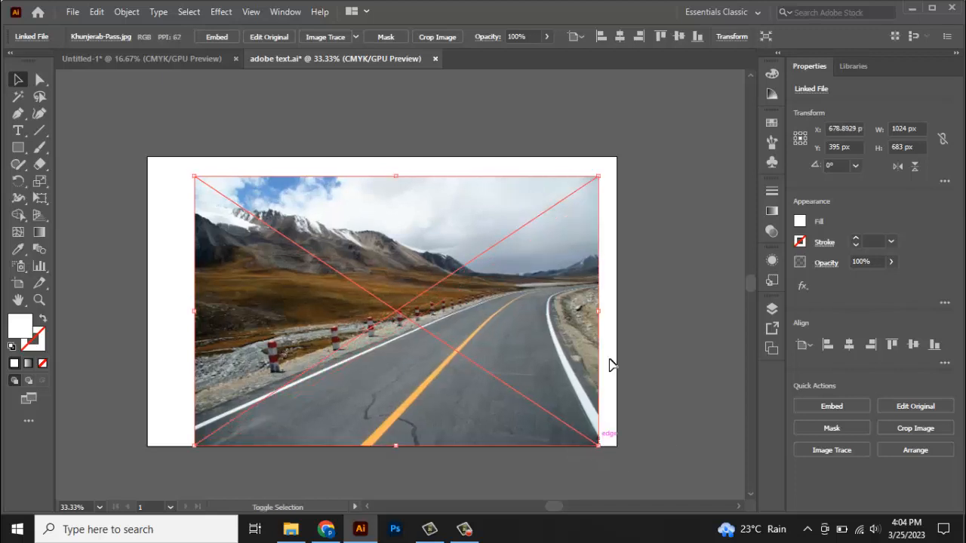
click(620, 37)
click(677, 37)
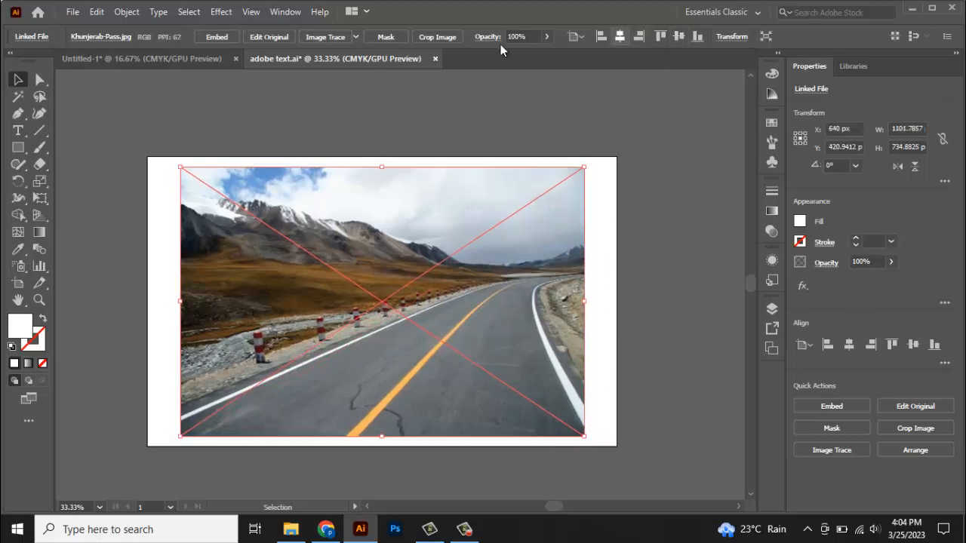
Embed the photo and scale it proportionally around its center to about 1048 × 699 px
click(219, 37)
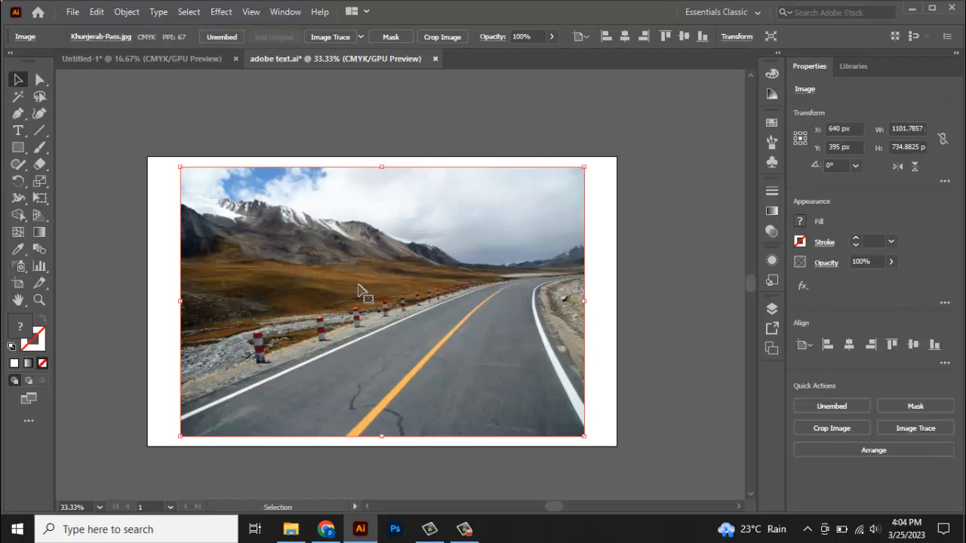
drag(590, 169, 610, 158)
click(703, 345)
drag(712, 339, 695, 329)
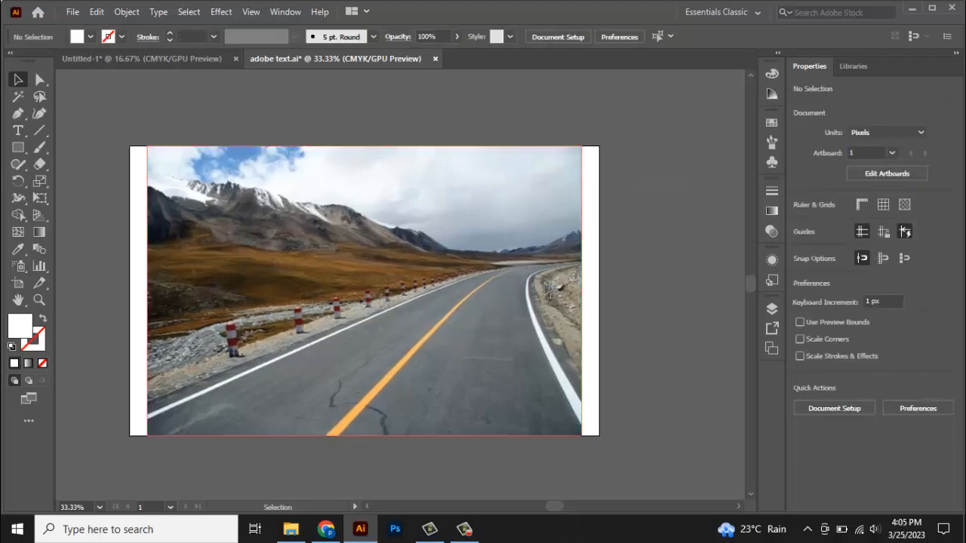
click(546, 283)
drag(581, 147, 570, 167)
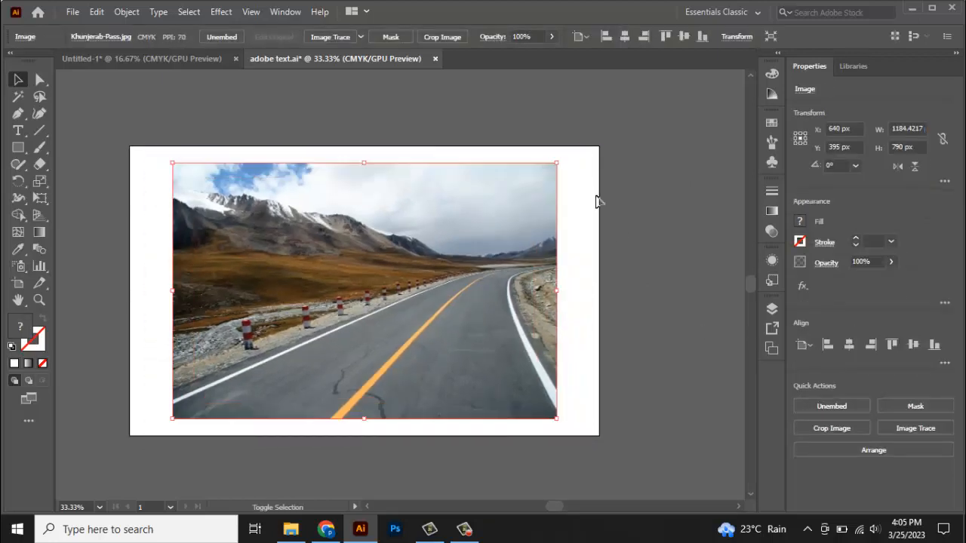
click(689, 323)
click(489, 320)
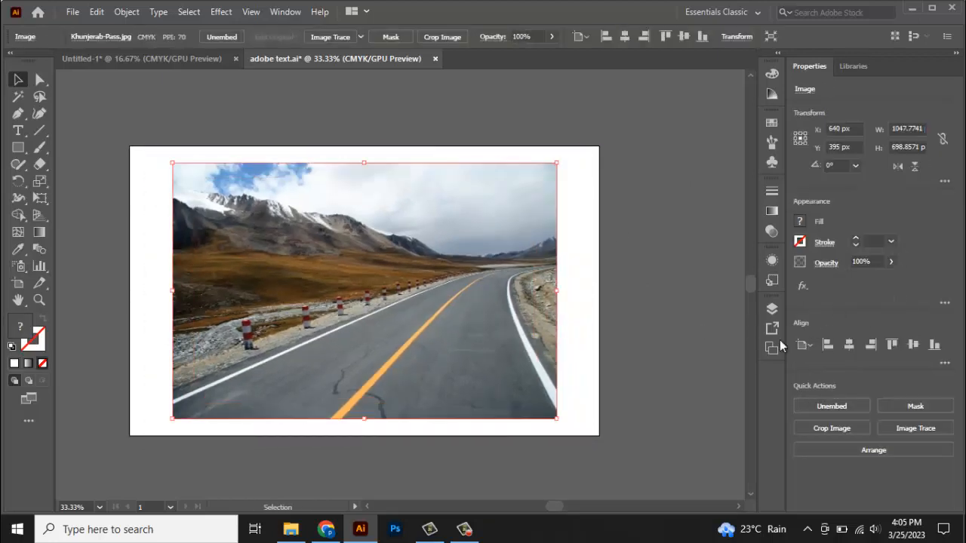
Add a new layer above the photo and lock the photo's layer
click(771, 311)
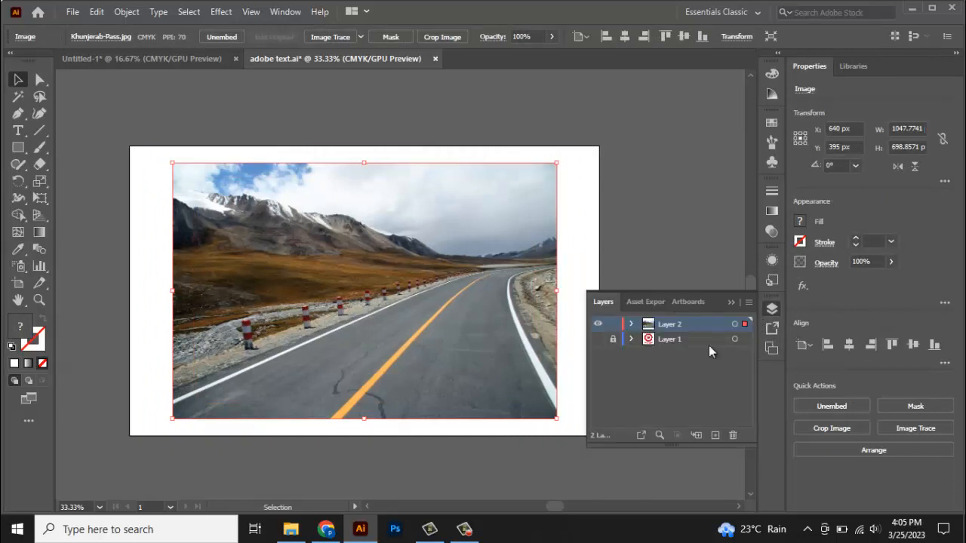
click(715, 435)
click(613, 339)
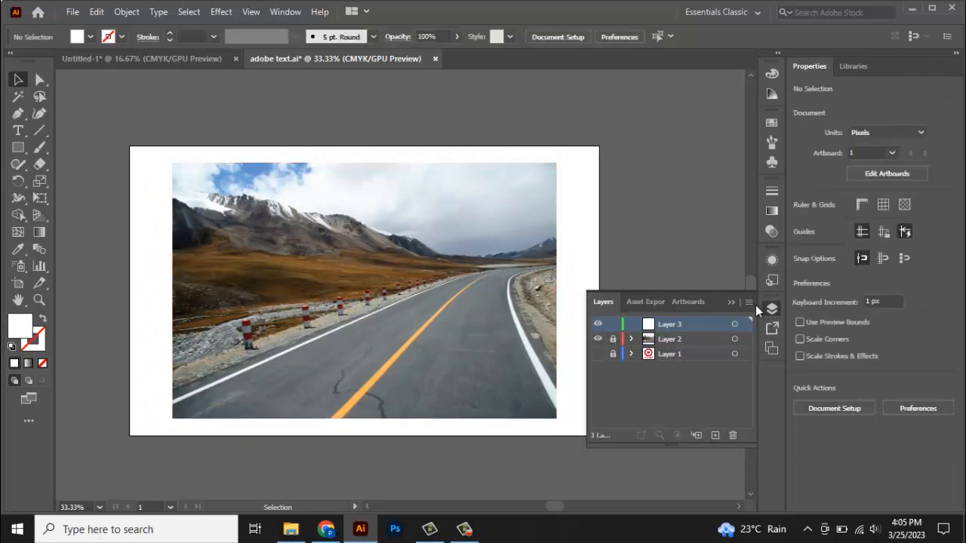
click(730, 302)
Add placeholder point text over the road and enlarge it proportionally to a font size of about 111 pt
scroll(357, 369, up, 1)
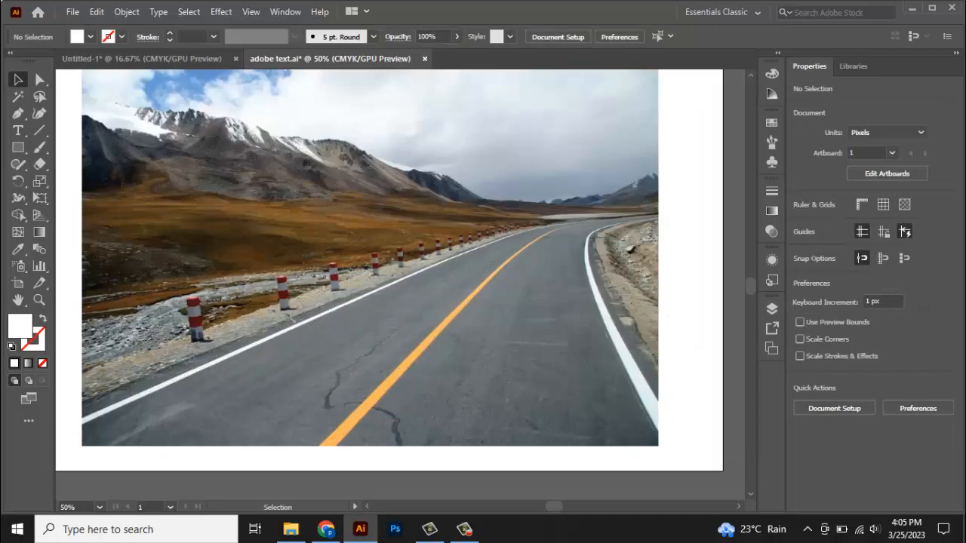
click(18, 131)
click(326, 349)
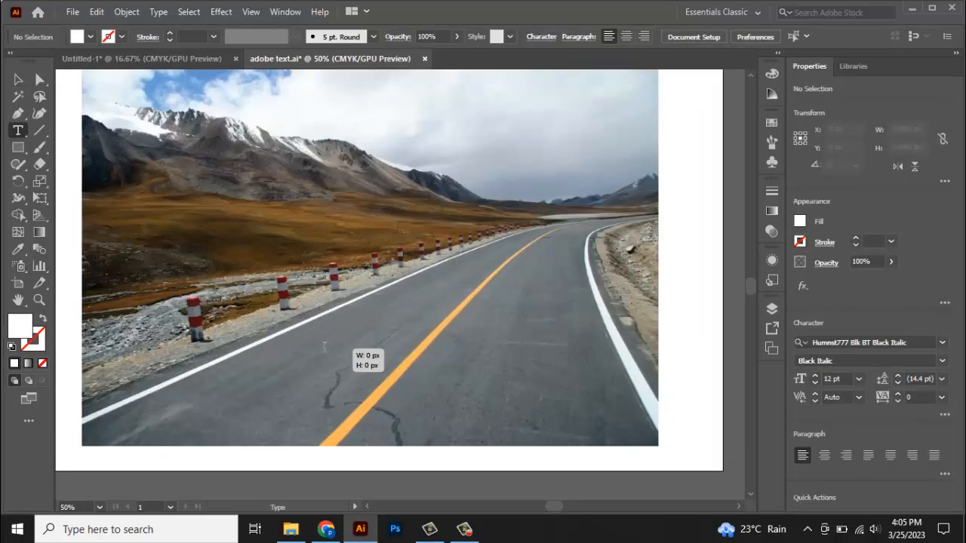
key(Escape)
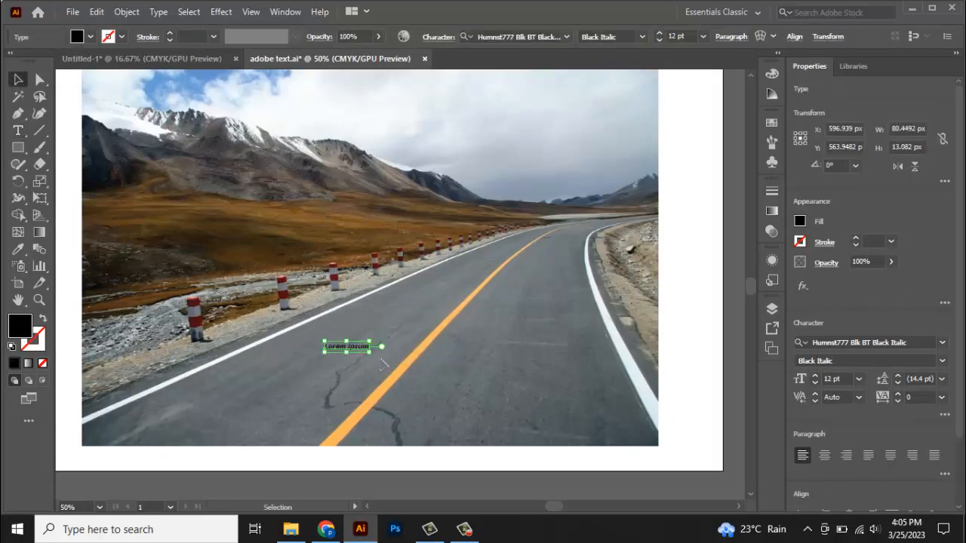
drag(369, 351, 608, 388)
drag(551, 366, 484, 302)
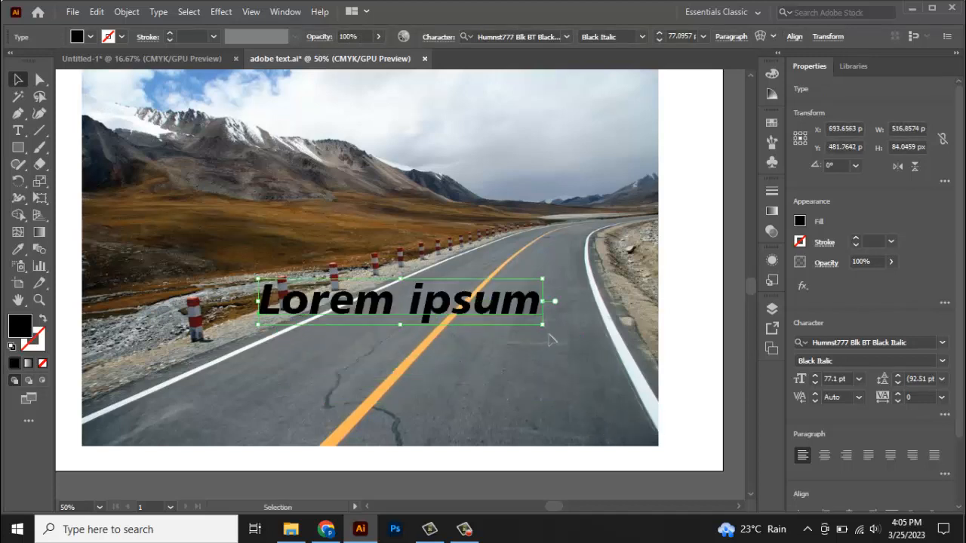
drag(543, 325, 668, 345)
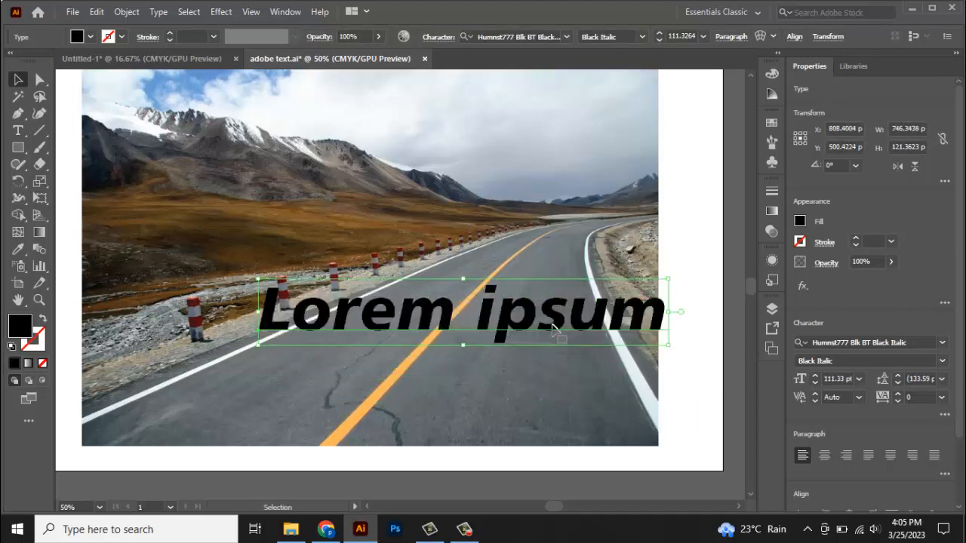
drag(579, 334, 483, 290)
Replace the placeholder text with HELLO
click(18, 130)
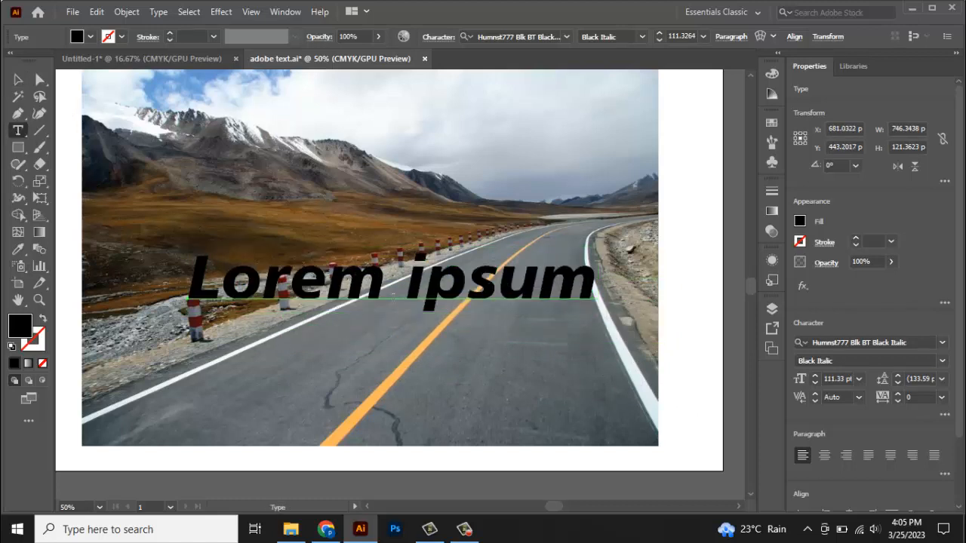
drag(189, 279, 598, 281)
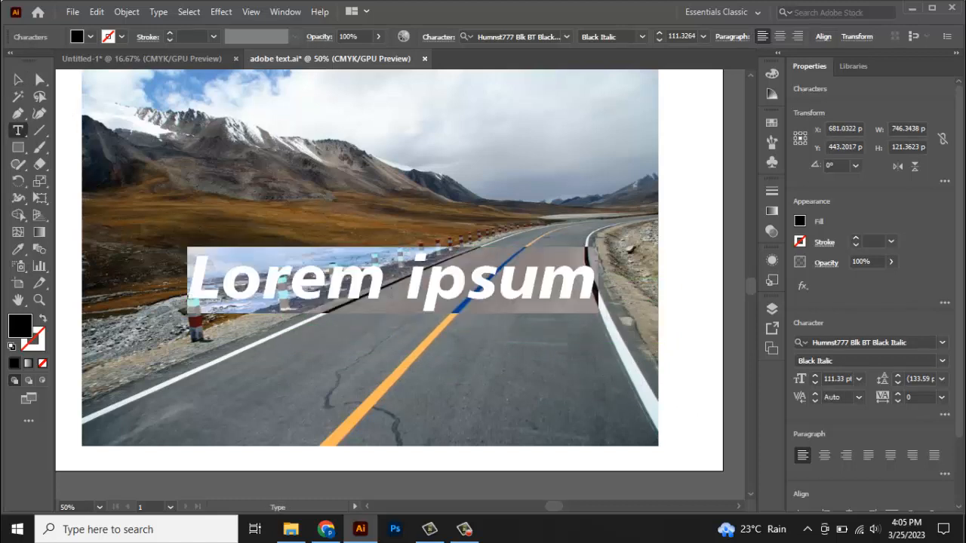
text(HELLO)
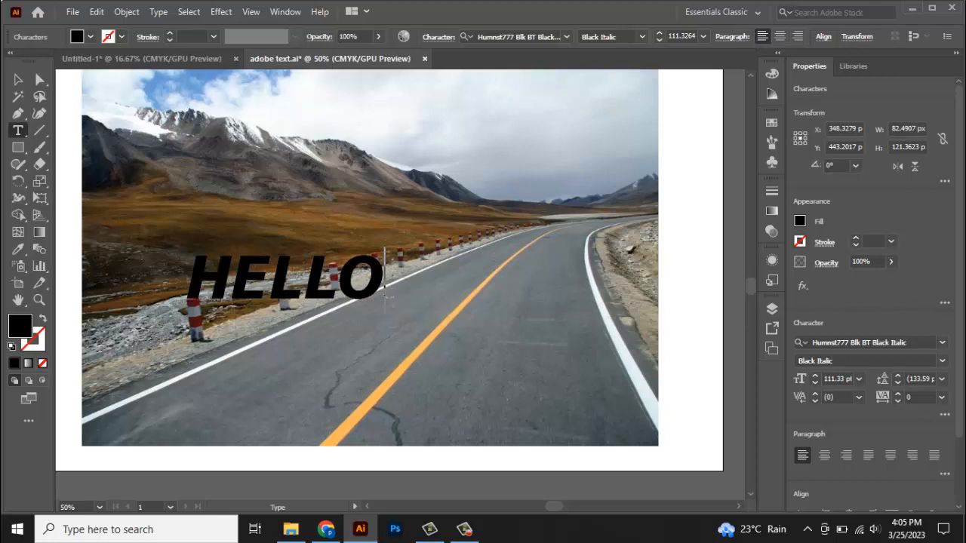
Fill the HELLO text with white and move it to about X 642, Y 432 px
click(18, 80)
click(88, 37)
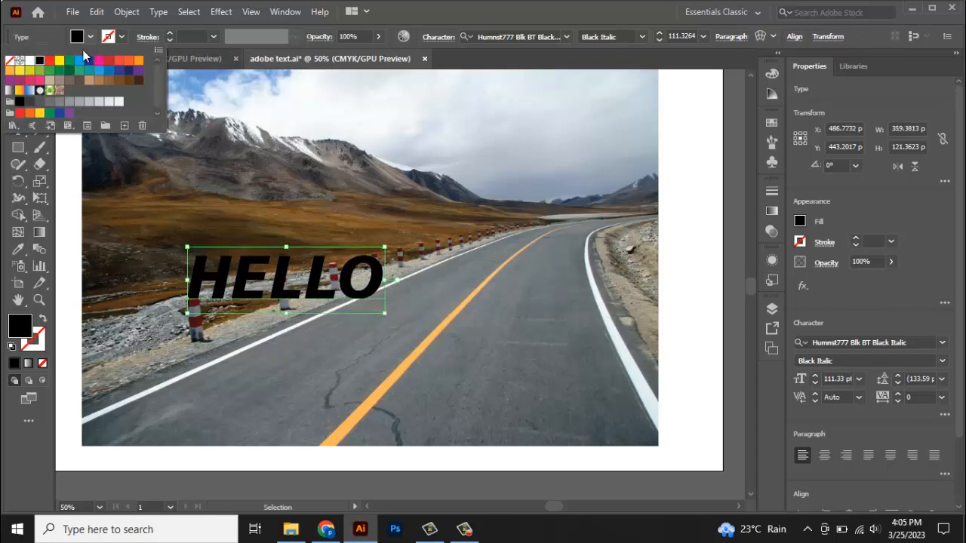
click(28, 63)
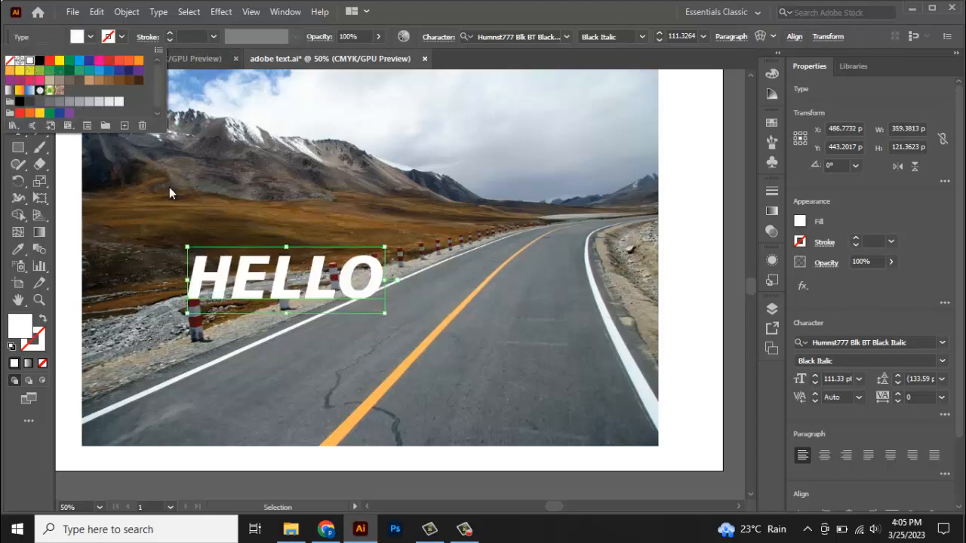
click(289, 283)
drag(289, 283, 375, 277)
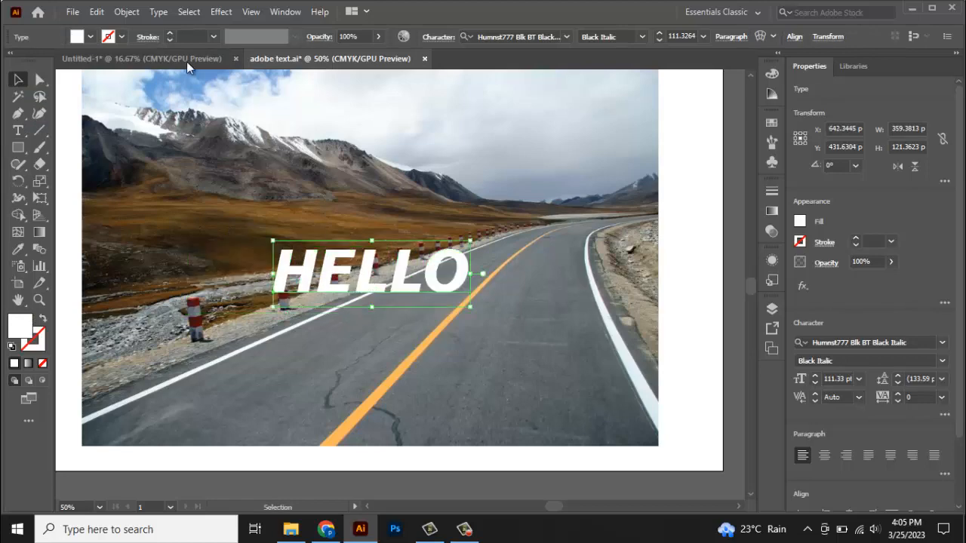
Paste a copy of the HELLO text in front and move it straight below the original
click(95, 12)
click(120, 81)
click(96, 12)
click(136, 111)
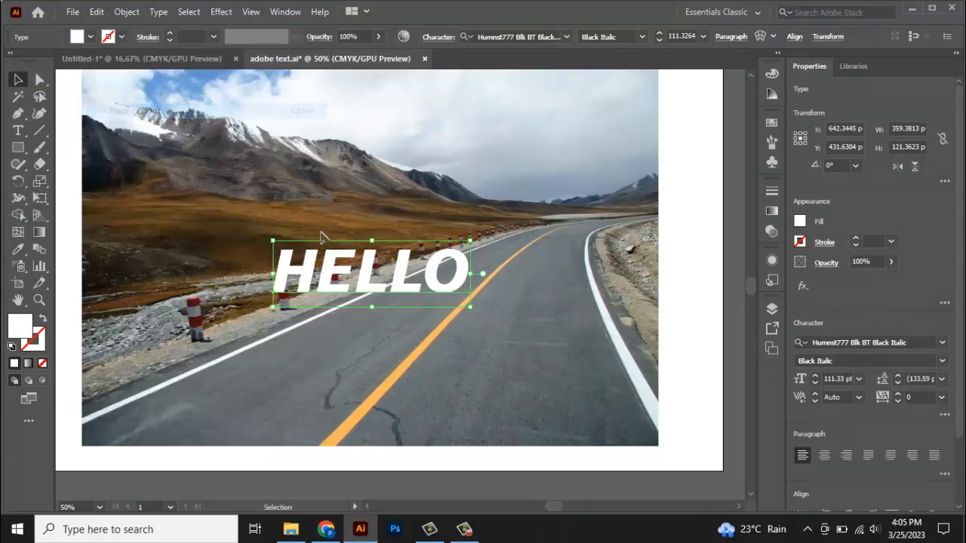
drag(362, 278, 360, 352)
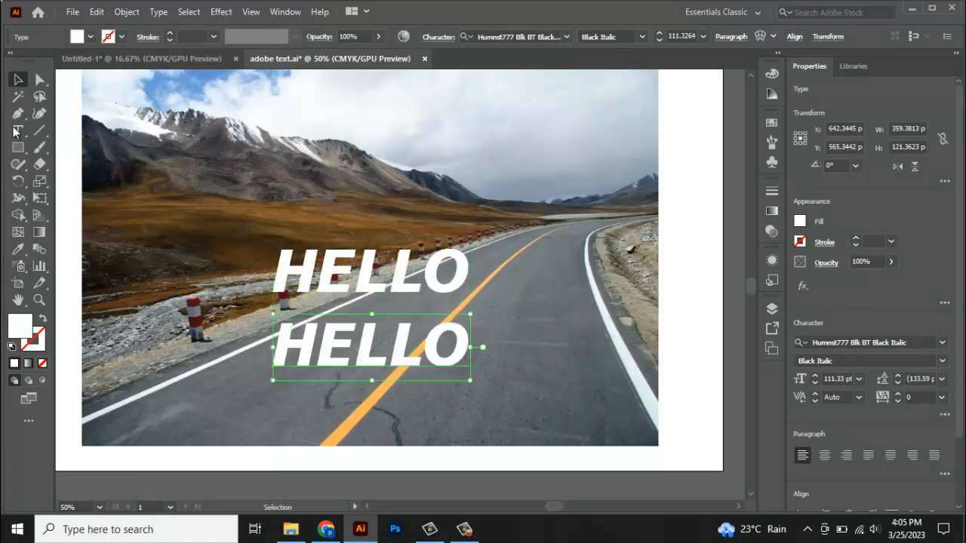
Change the lower copy's text to WORLD
key(t)
double_click(392, 351)
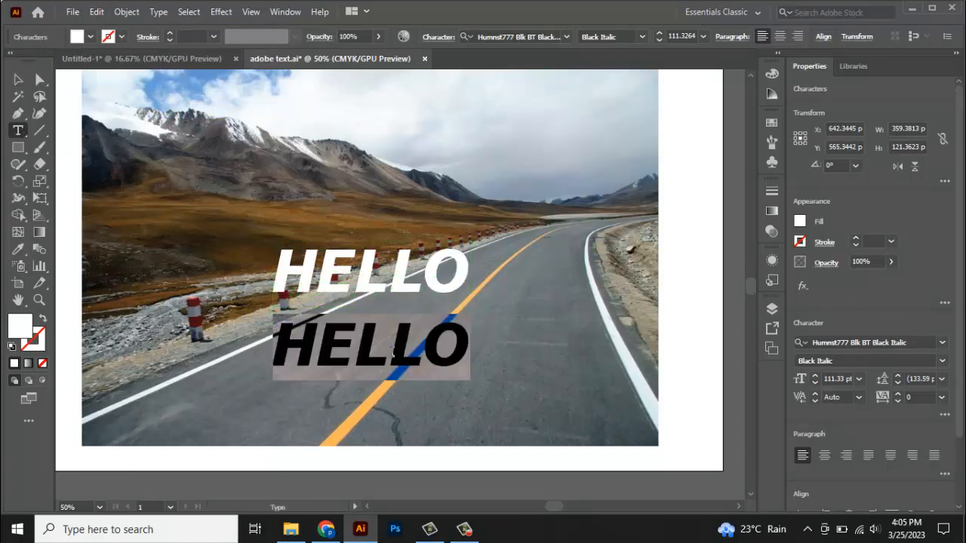
text(WORLD)
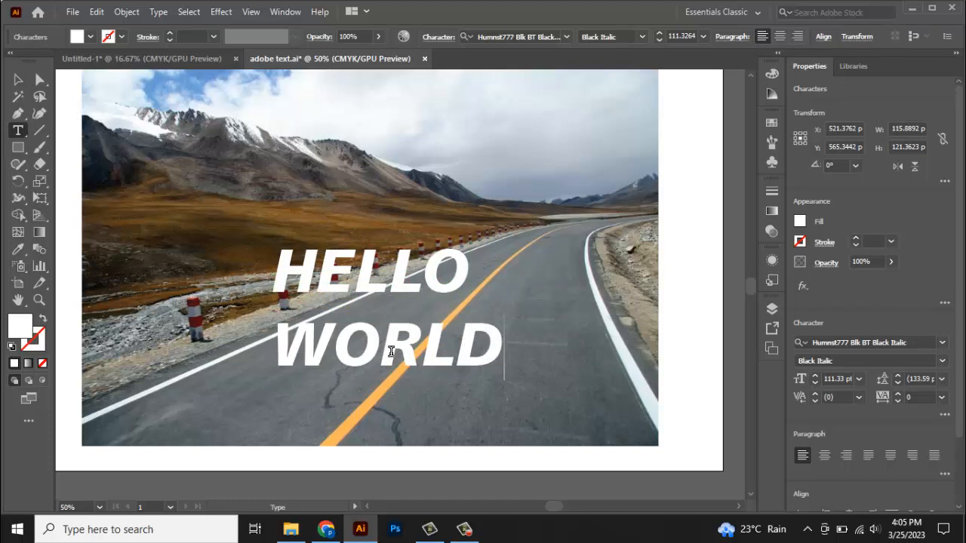
click(19, 79)
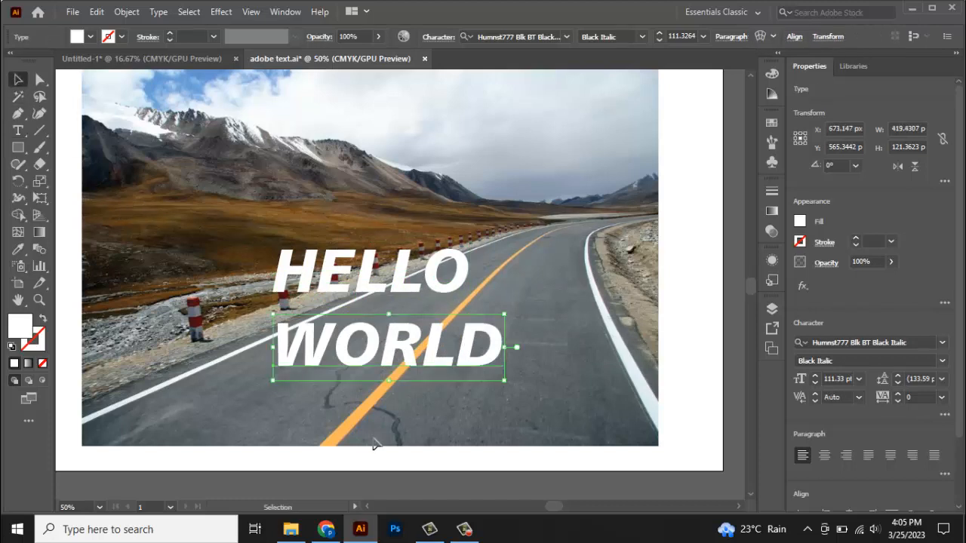
Move WORLD farther below HELLO and shift both words together slightly down the road
drag(411, 351, 389, 373)
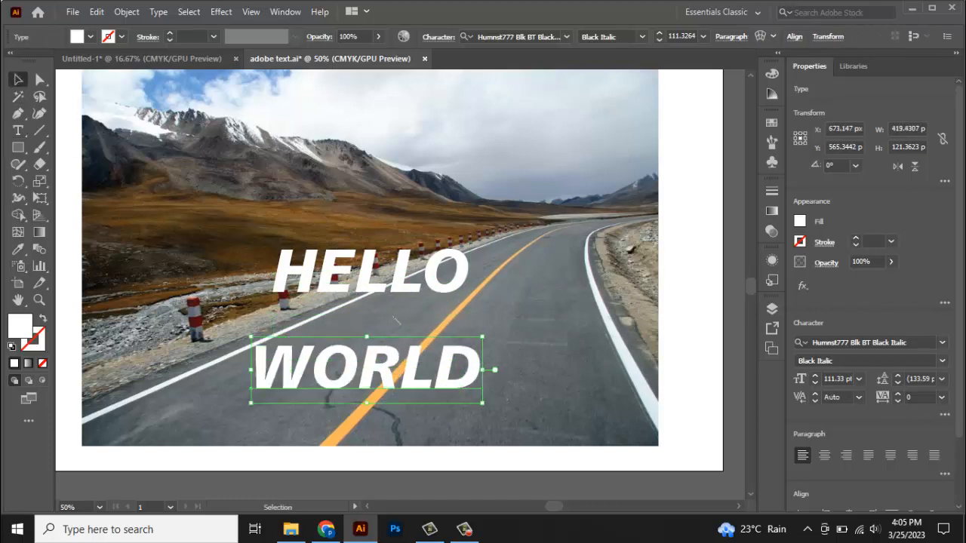
shift+click(405, 289)
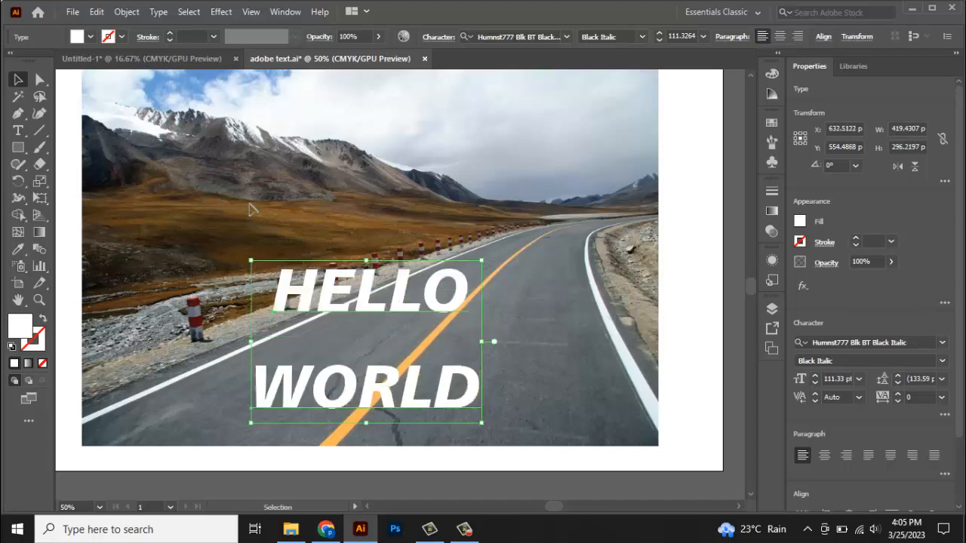
click(531, 307)
Expand both text objects, HELLO and WORLD, into vector shapes
key(ctrl+a)
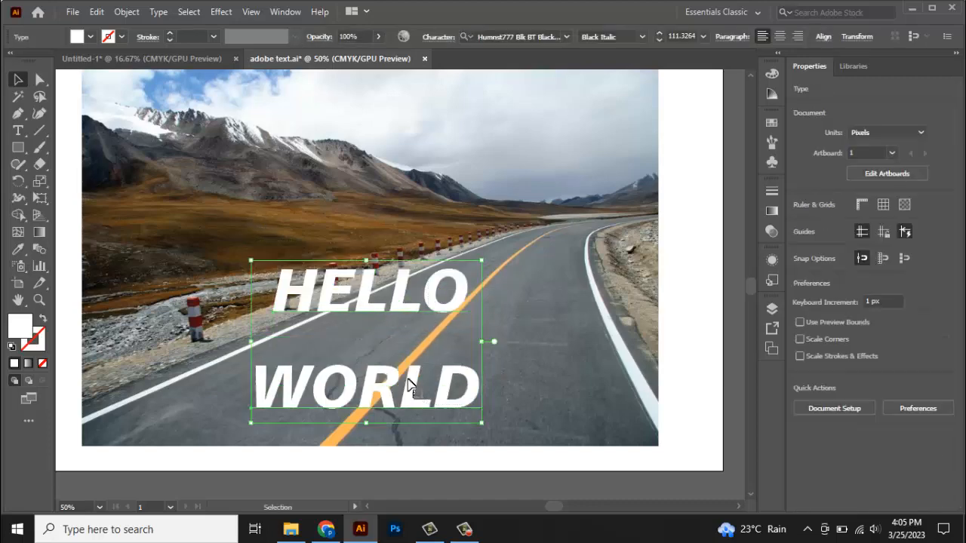
click(127, 11)
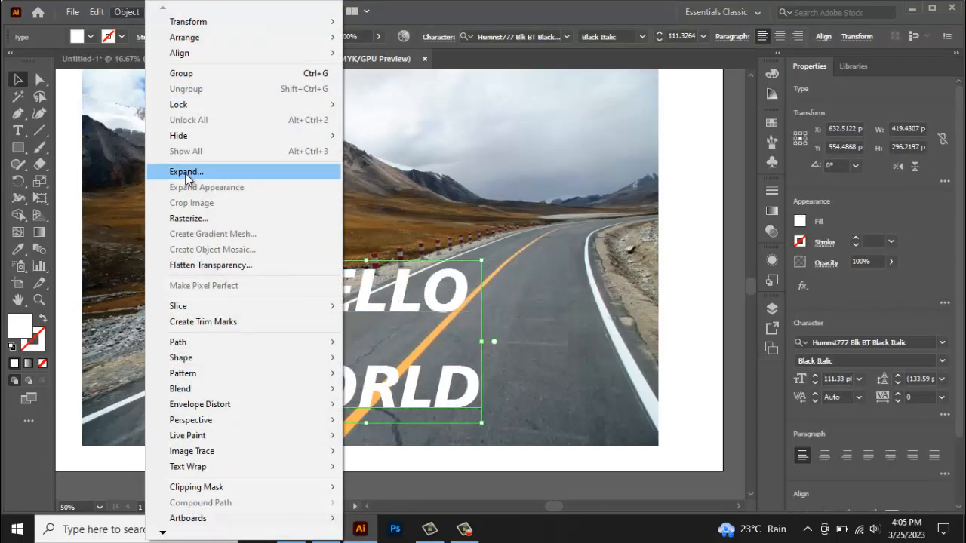
click(185, 175)
click(439, 347)
click(491, 391)
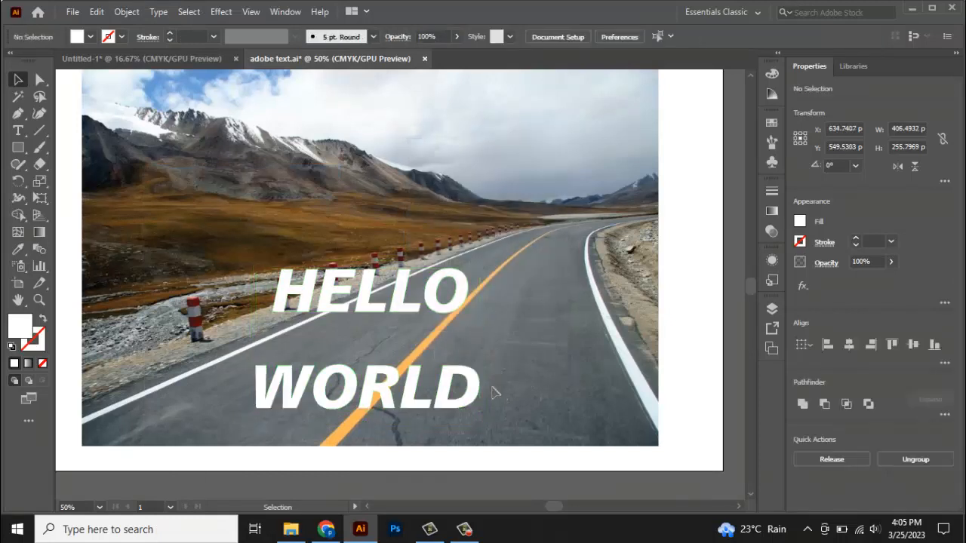
Reposition the expanded words separately, with HELLO at about X 703, Y 422 px and WORLD at about X 667, Y 604 px
drag(445, 392, 435, 404)
click(415, 311)
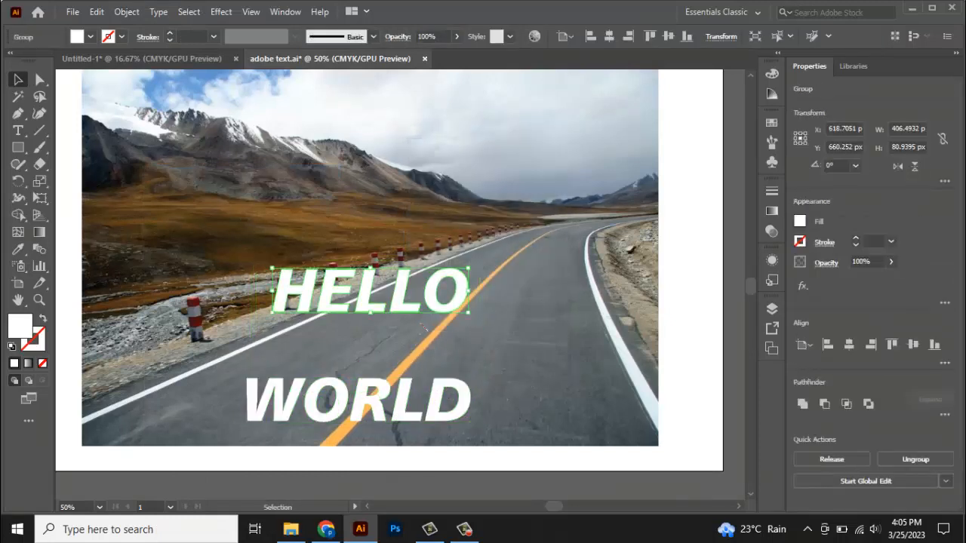
drag(411, 306, 447, 283)
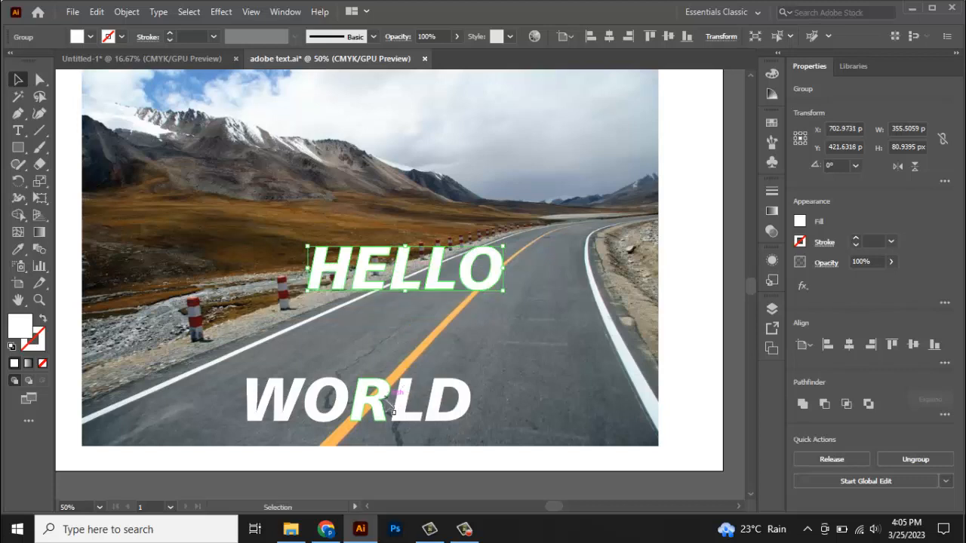
drag(388, 401, 403, 374)
scroll(453, 403, up, 1)
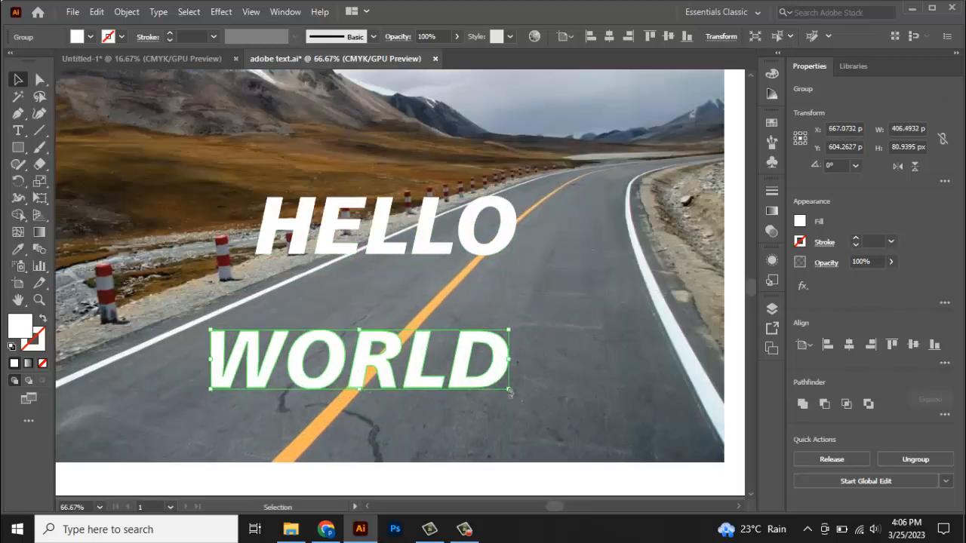
Free Distort the WORLD lettering by pulling its two right corners out to the road's right white line
drag(503, 347, 482, 311)
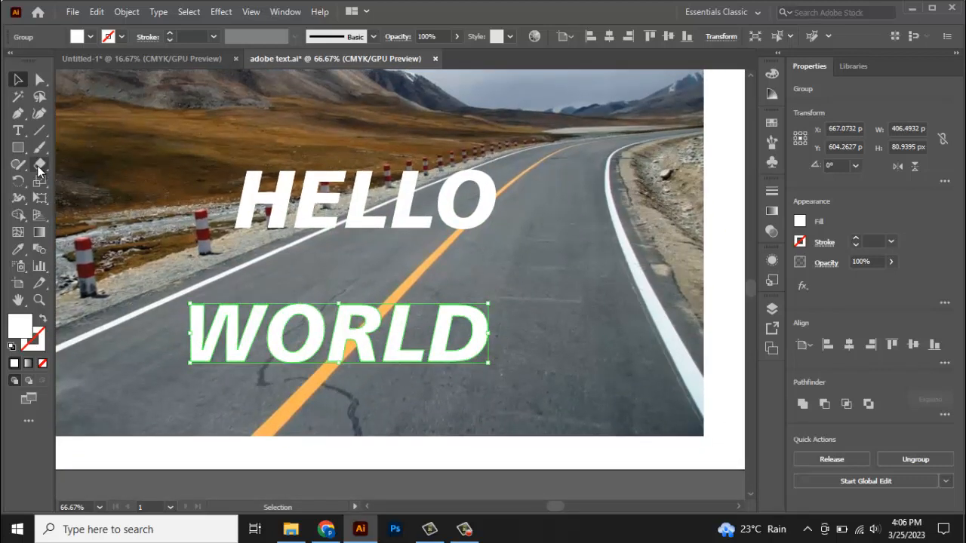
click(40, 198)
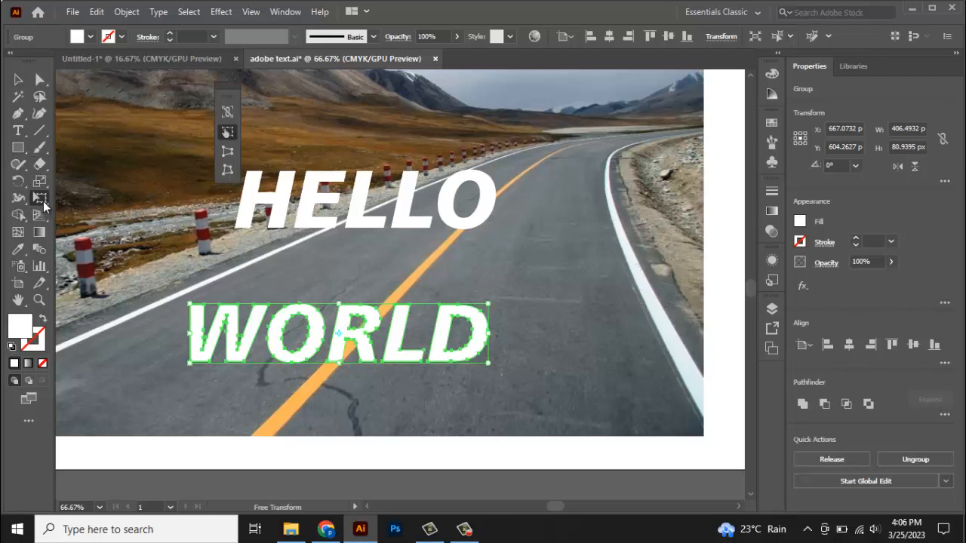
click(227, 172)
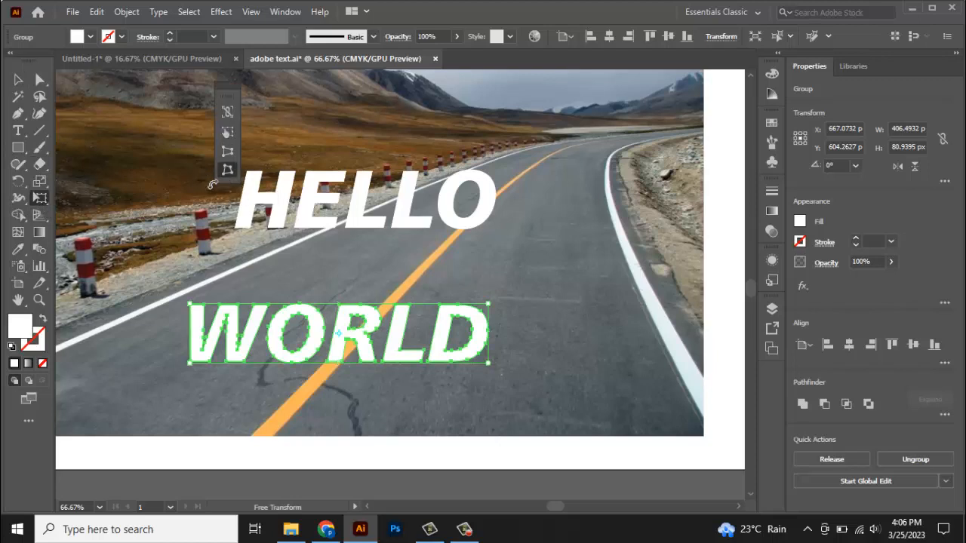
drag(489, 306, 645, 314)
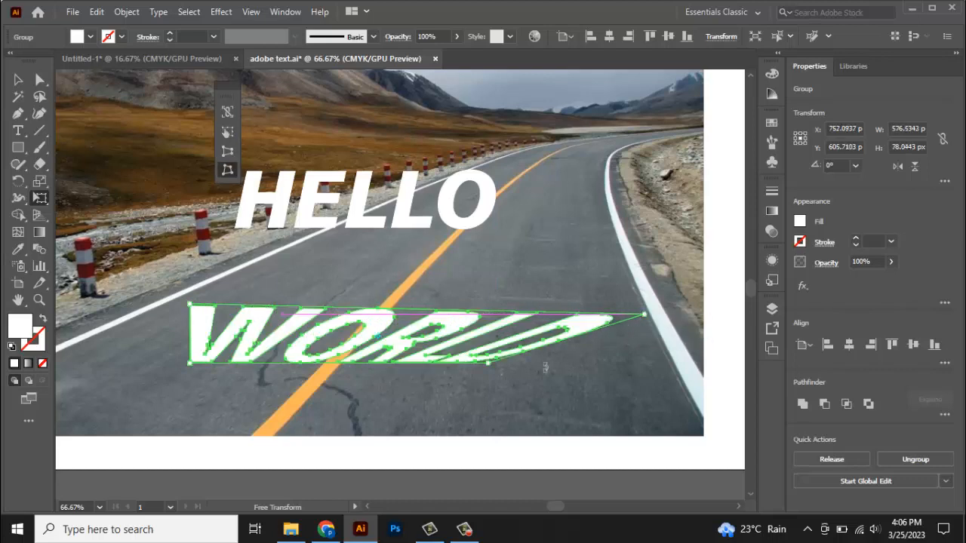
drag(490, 365, 690, 397)
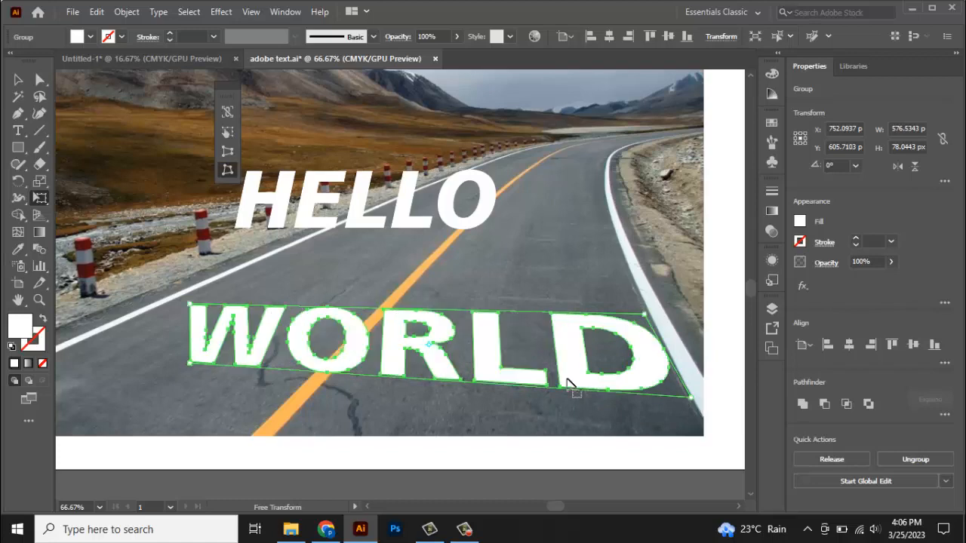
Distort WORLD further so its left corners follow the road's left white line and its right corners sit slightly higher
drag(572, 384, 609, 386)
drag(312, 348, 319, 346)
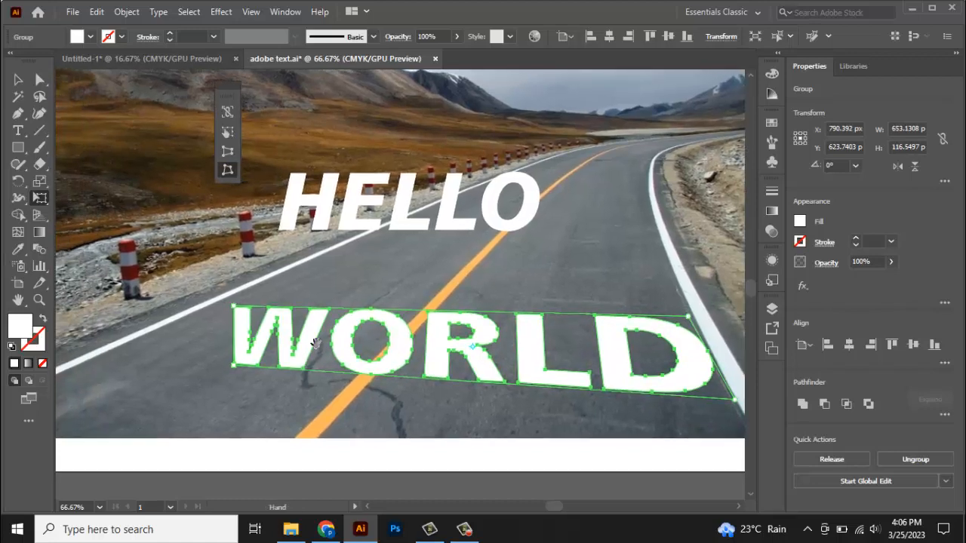
drag(233, 368, 141, 338)
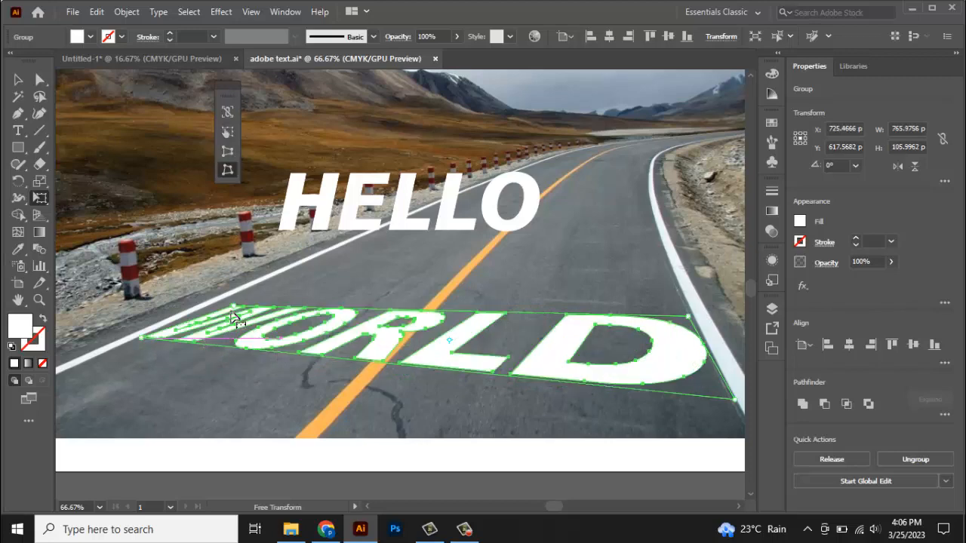
drag(234, 309, 242, 288)
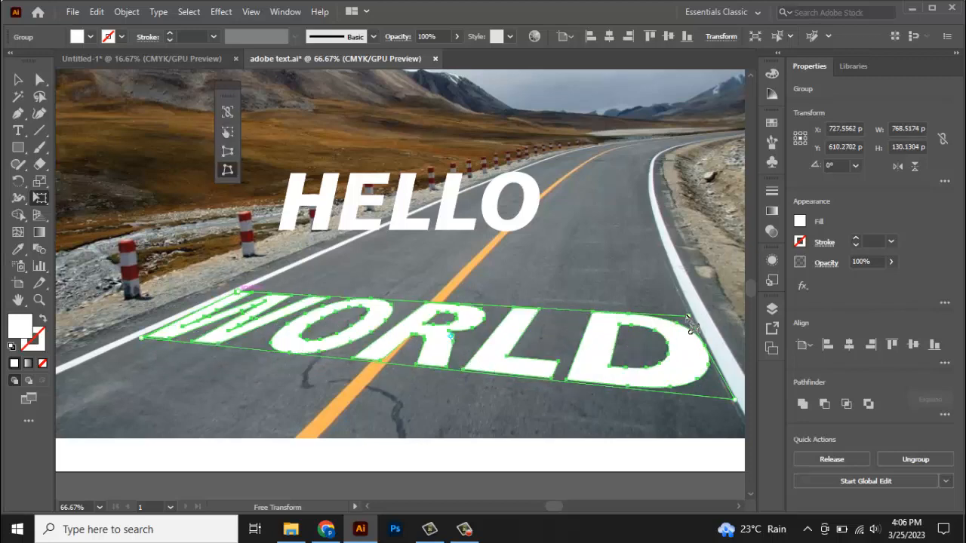
drag(689, 317, 681, 289)
drag(736, 402, 726, 386)
drag(142, 341, 98, 358)
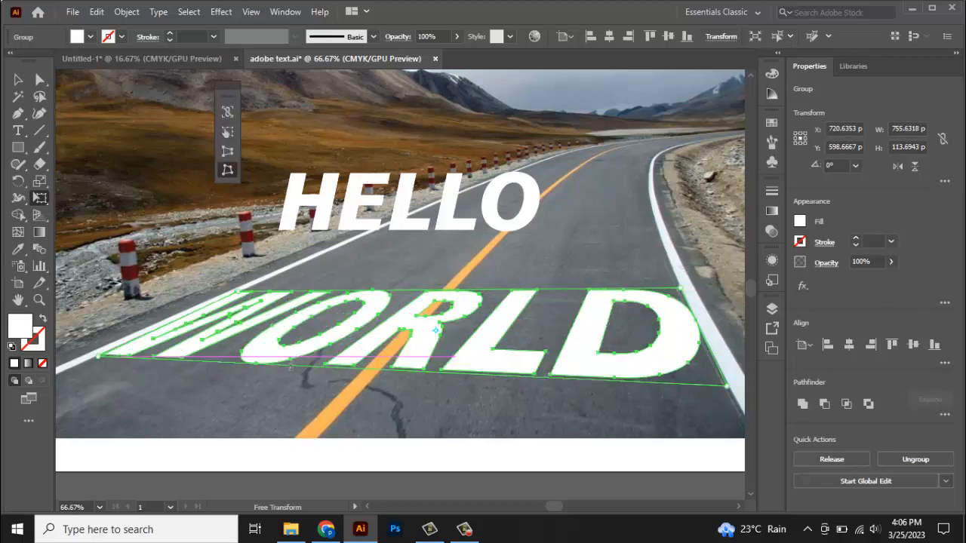
Fine-tune WORLD's two right corners, moving both slightly up the road along the right white line
scroll(524, 296, down, 1)
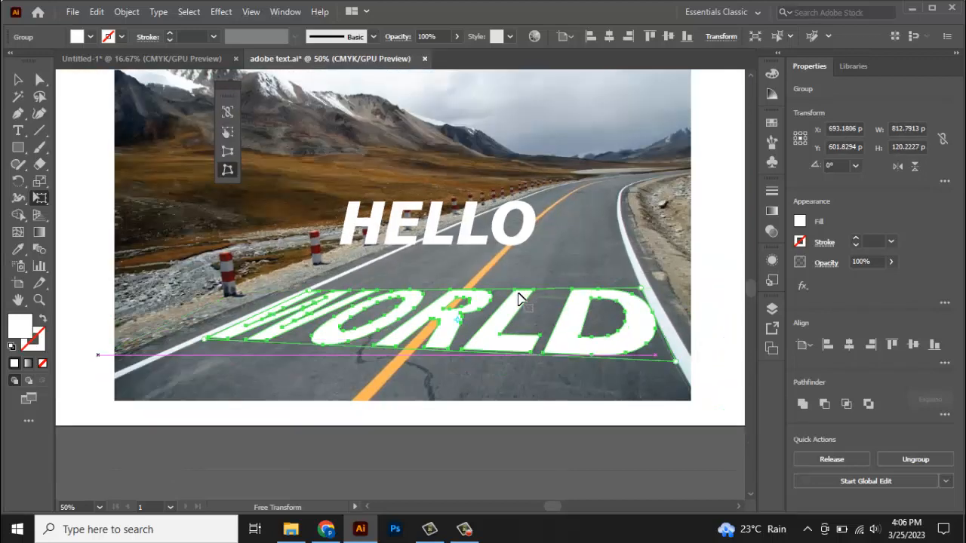
scroll(658, 308, up, 3)
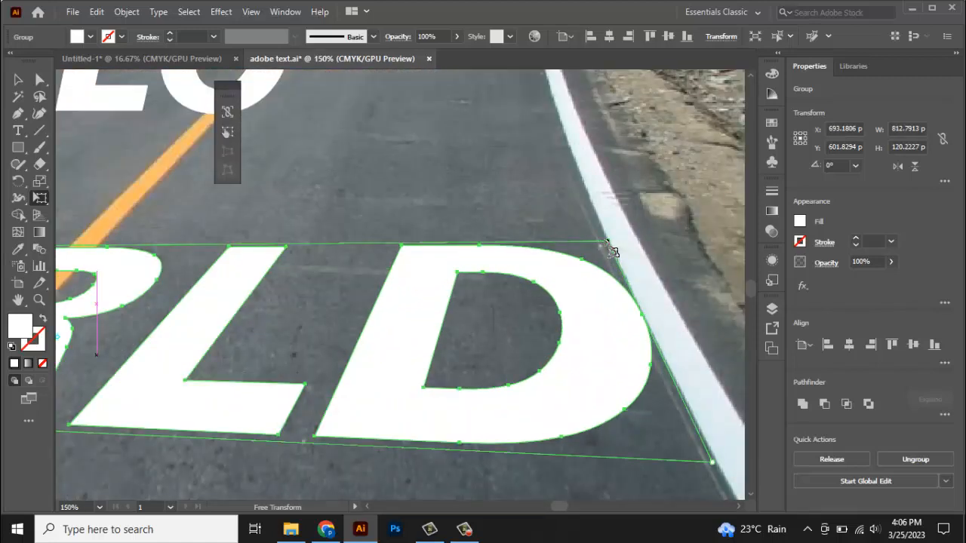
drag(608, 247, 594, 213)
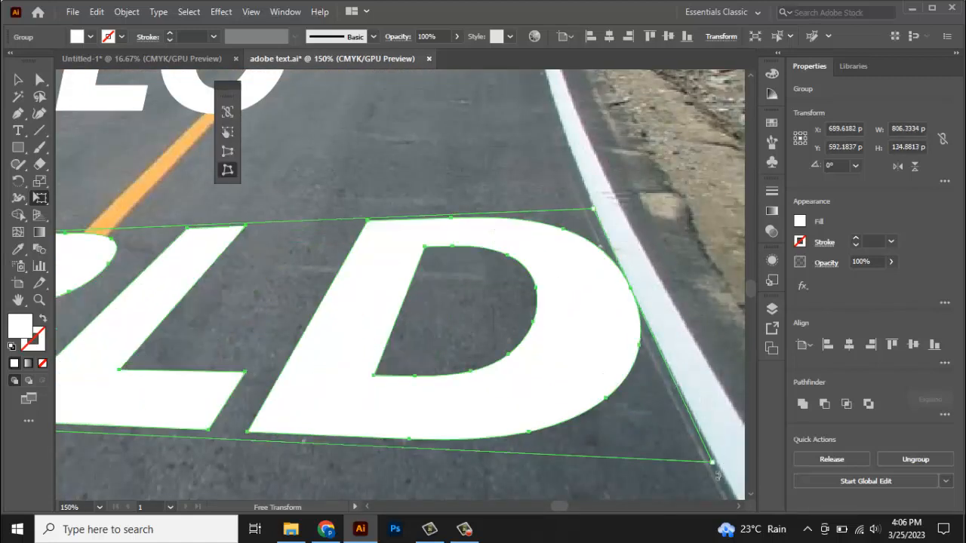
drag(711, 462, 702, 431)
key(ctrl+minus)
key(ctrl+minus)
key(ctrl+minus)
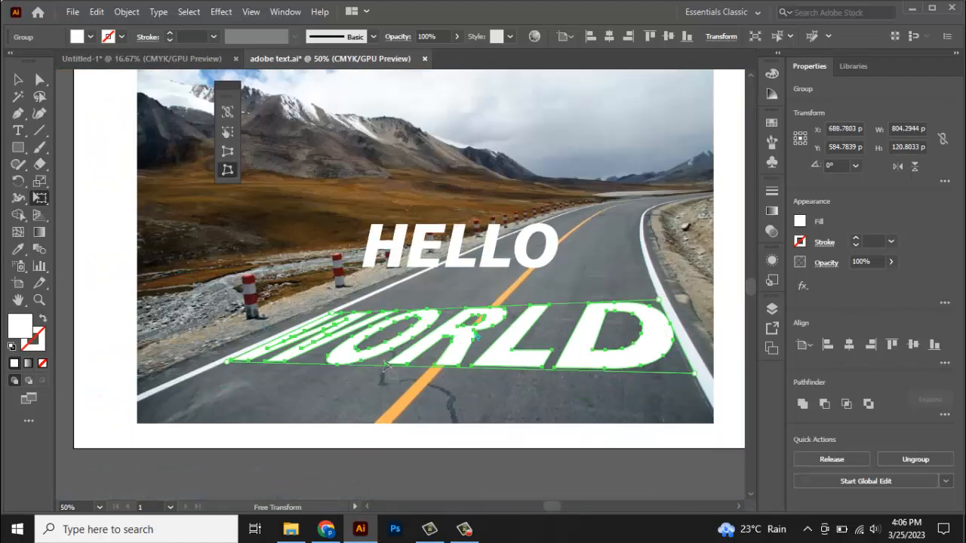
Fine-tune WORLD's two left corners against the inner edge of the left white line, making the word about 809 × 121 px
scroll(239, 347, up, 5)
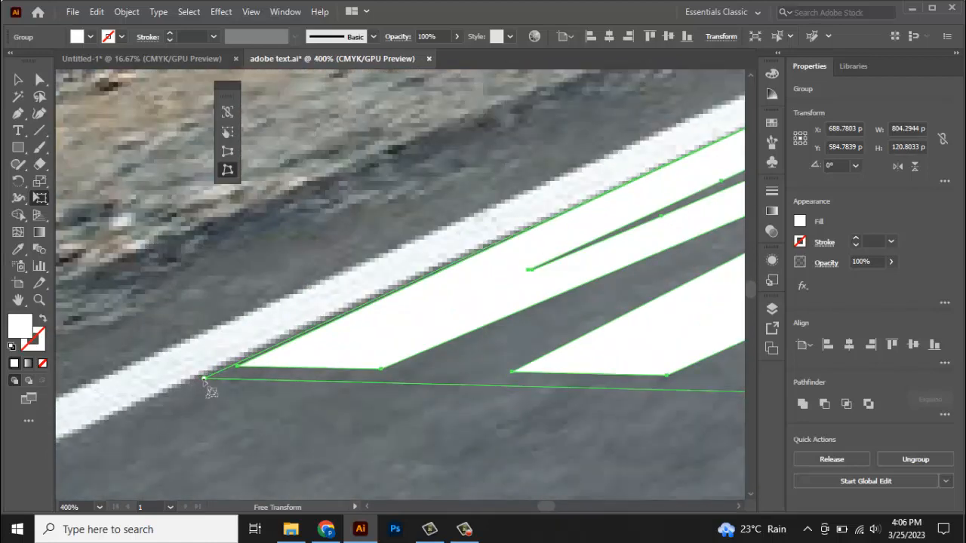
drag(204, 379, 181, 385)
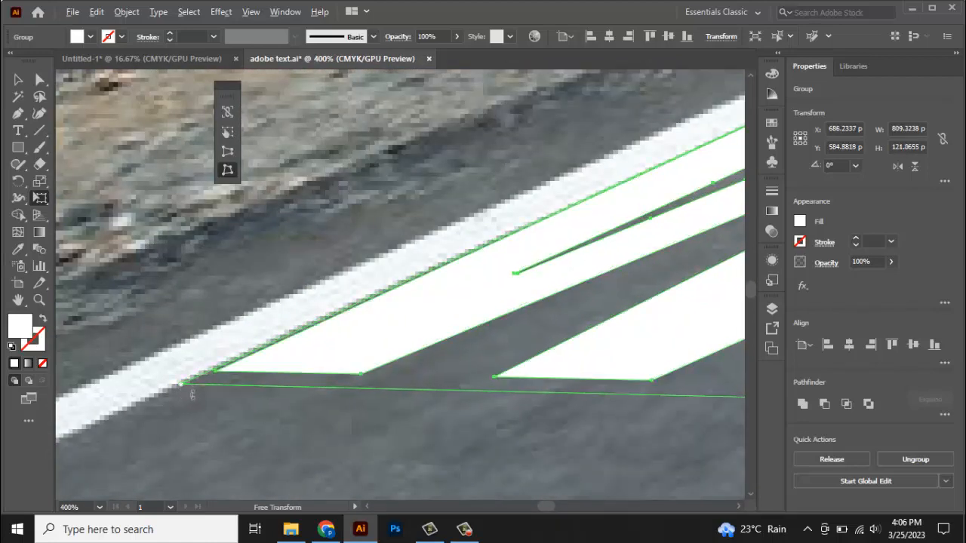
key(ctrl+minus)
key(ctrl+minus)
key(ctrl+minus)
scroll(508, 224, up, 3)
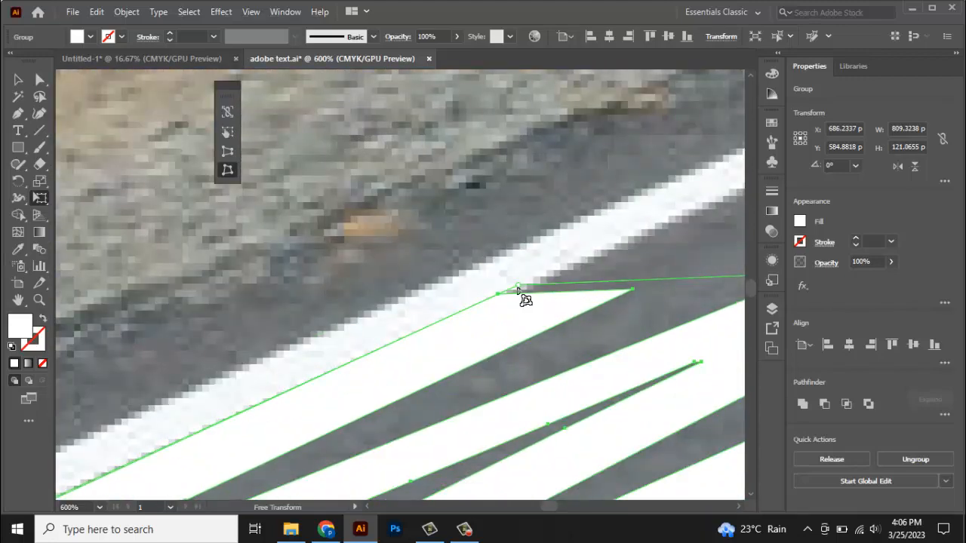
drag(528, 297, 526, 293)
key(ctrl+minus)
key(ctrl+minus)
key(ctrl+minus)
key(ctrl+minus)
key(ctrl+minus)
key(ctrl+minus)
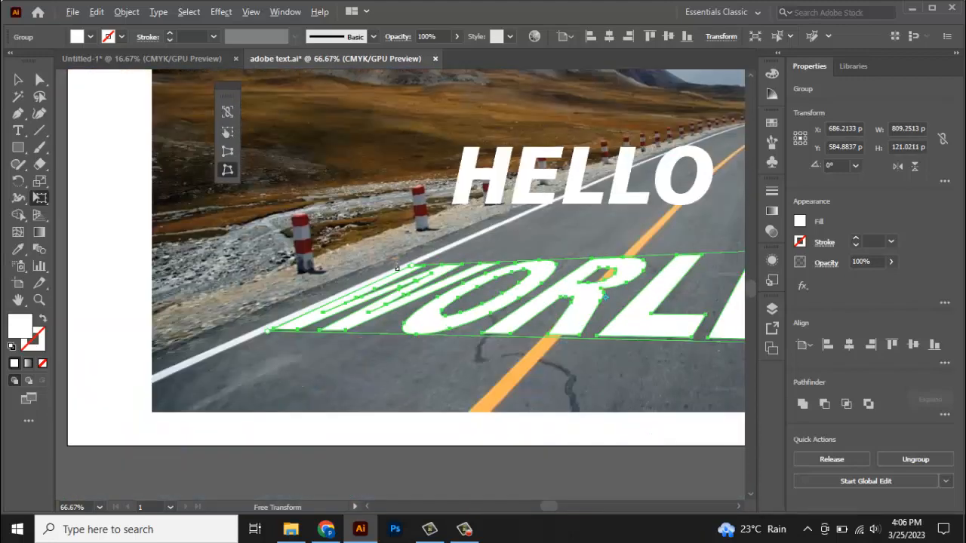
Move HELLO down the road to just above WORLD, at about X 776, Y 462 px
scroll(493, 258, up, 2)
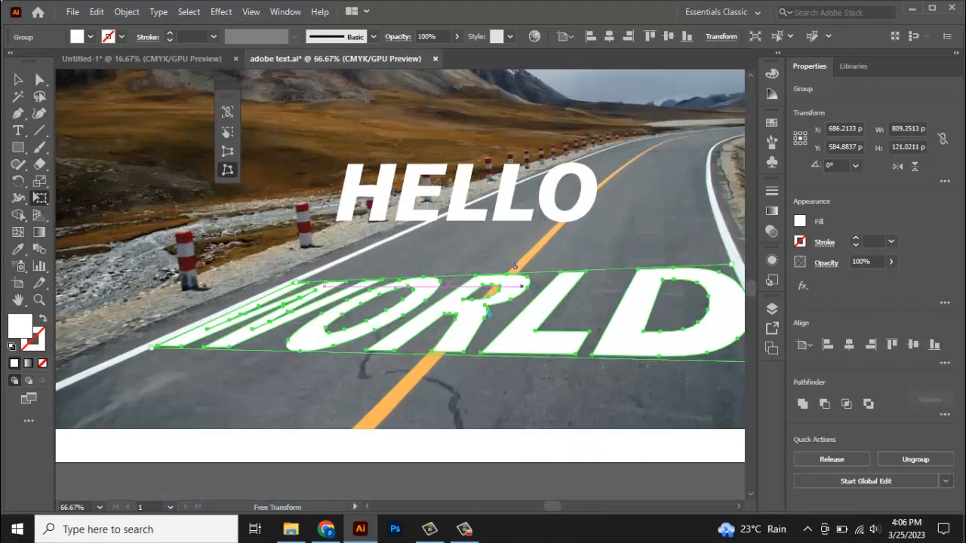
scroll(513, 267, down, 1)
click(18, 81)
click(425, 307)
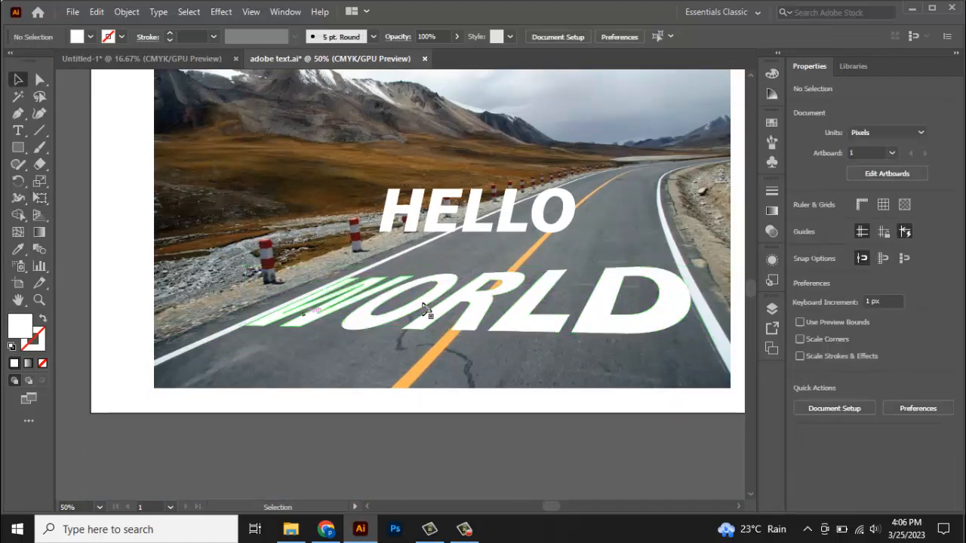
scroll(602, 245, up, 1)
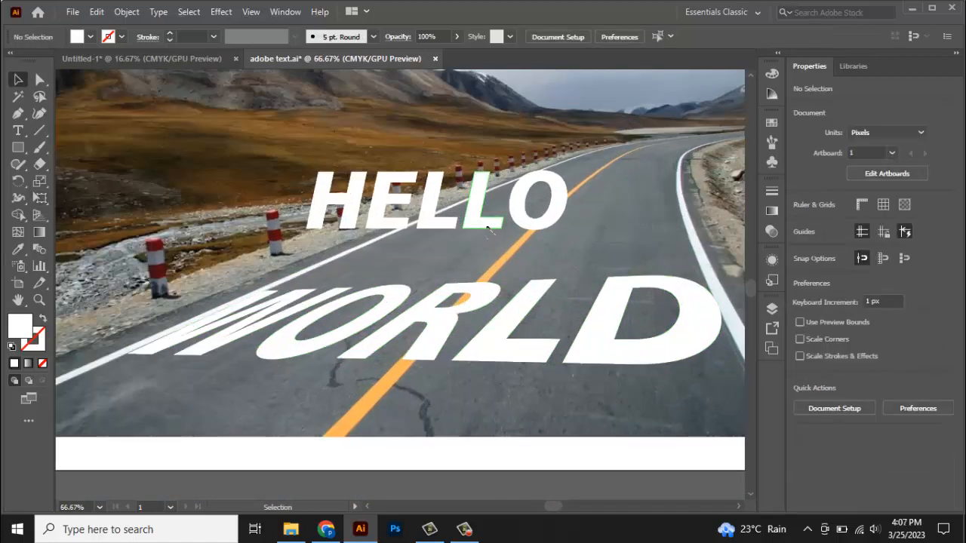
drag(489, 230, 542, 262)
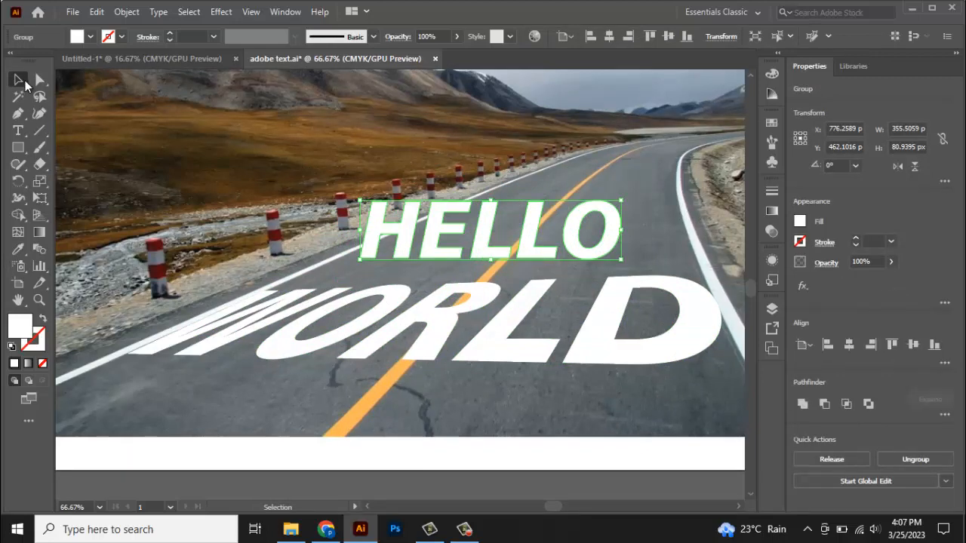
Free Distort HELLO by pulling its two right corners toward the road's right white line, making it about 430 px wide
click(40, 200)
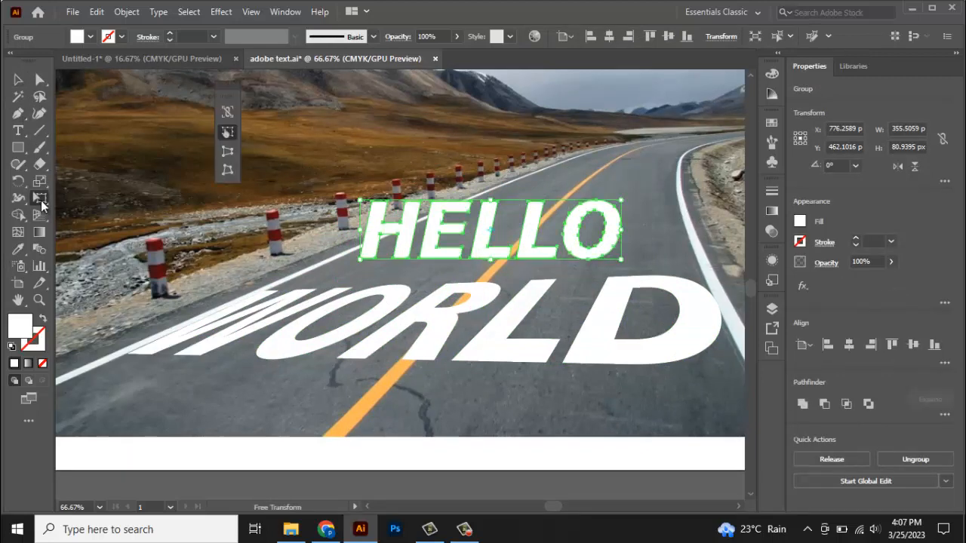
click(226, 170)
scroll(663, 221, up, 2)
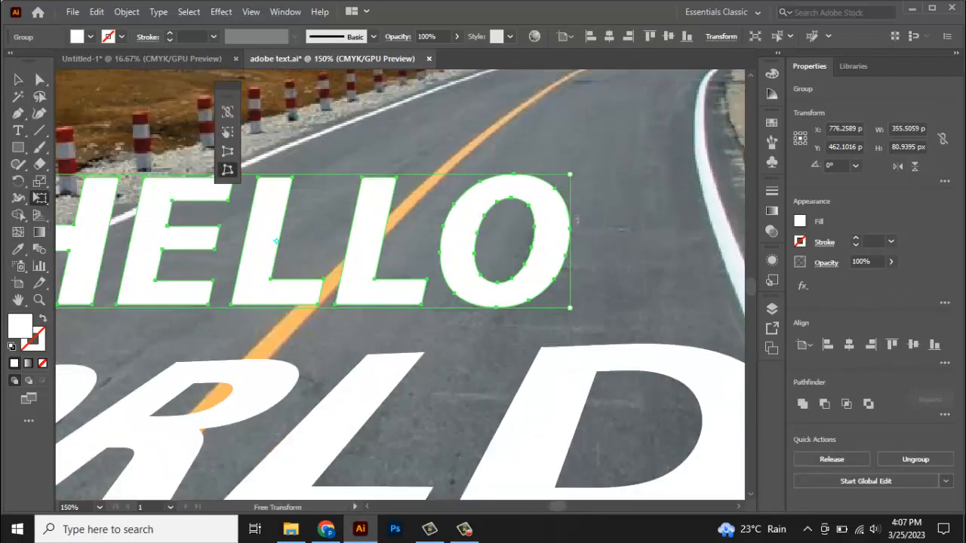
drag(570, 176, 677, 191)
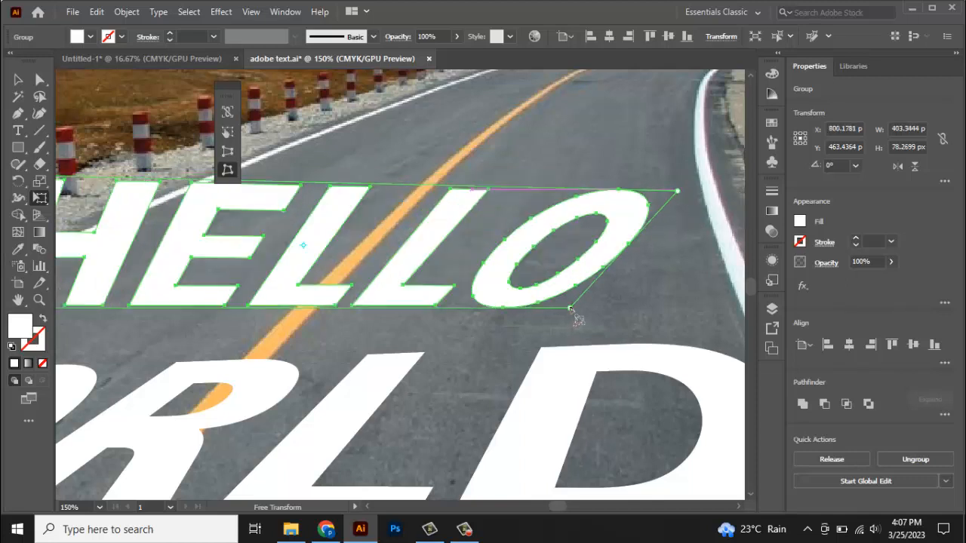
drag(571, 310, 707, 298)
scroll(606, 273, down, 1)
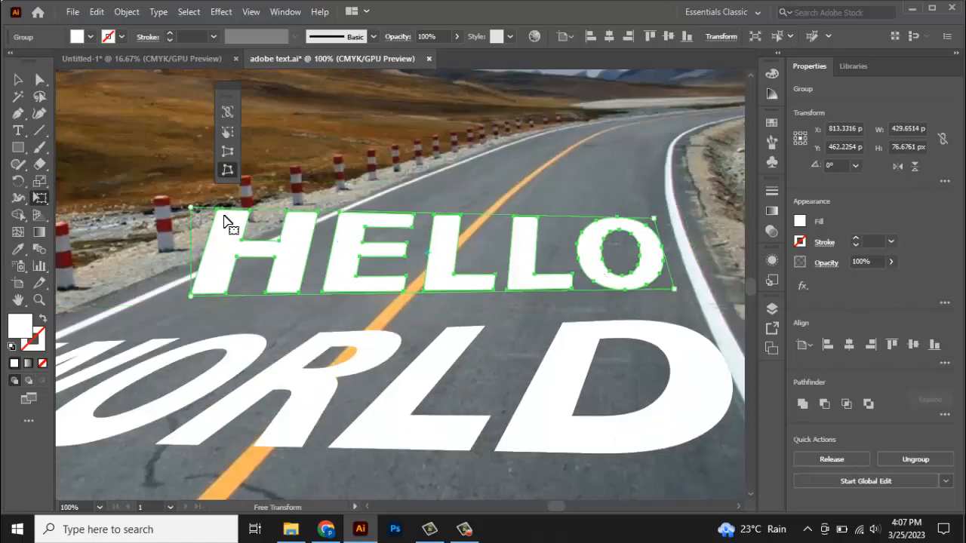
Distort HELLO's two left corners so that side slants parallel to the left white line, making the word about 420 × 63 px
drag(199, 218, 320, 234)
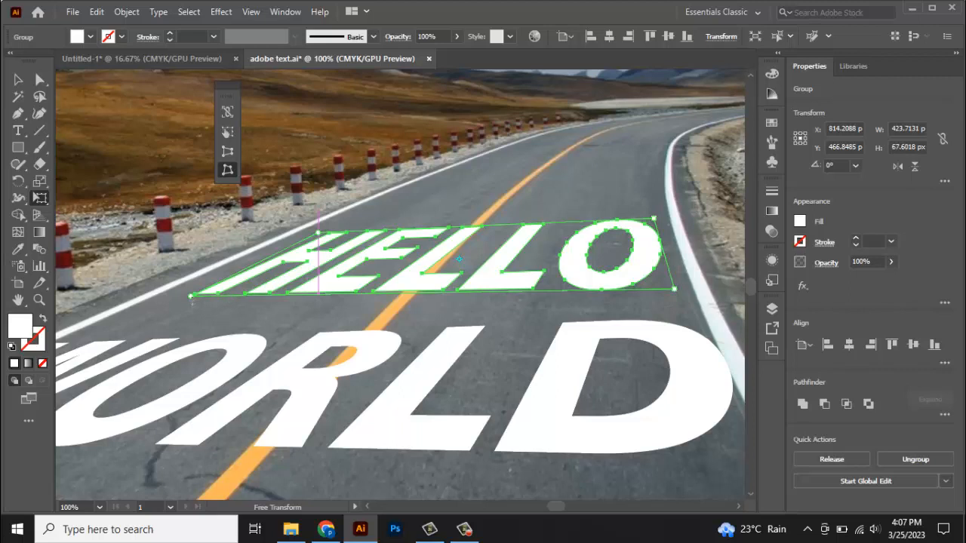
drag(191, 297, 204, 290)
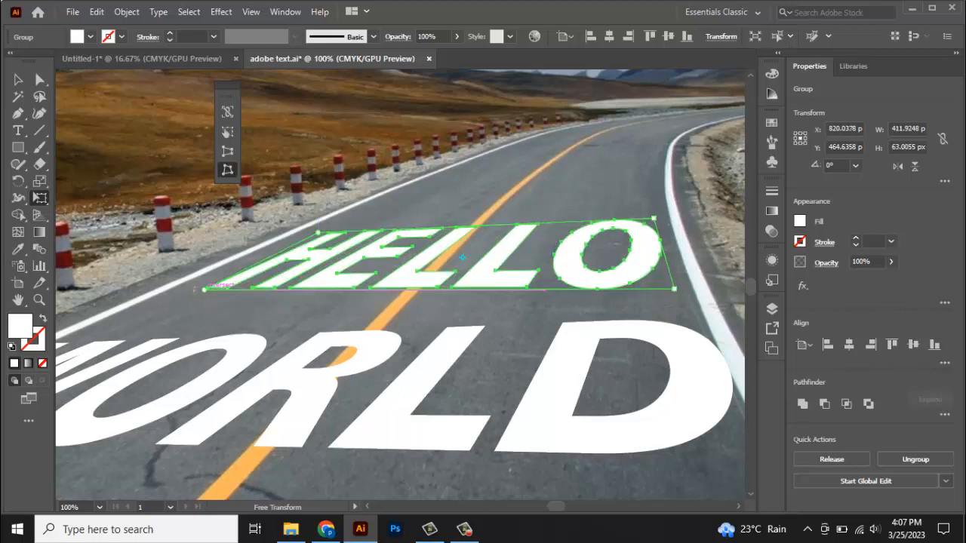
scroll(224, 276, up, 2)
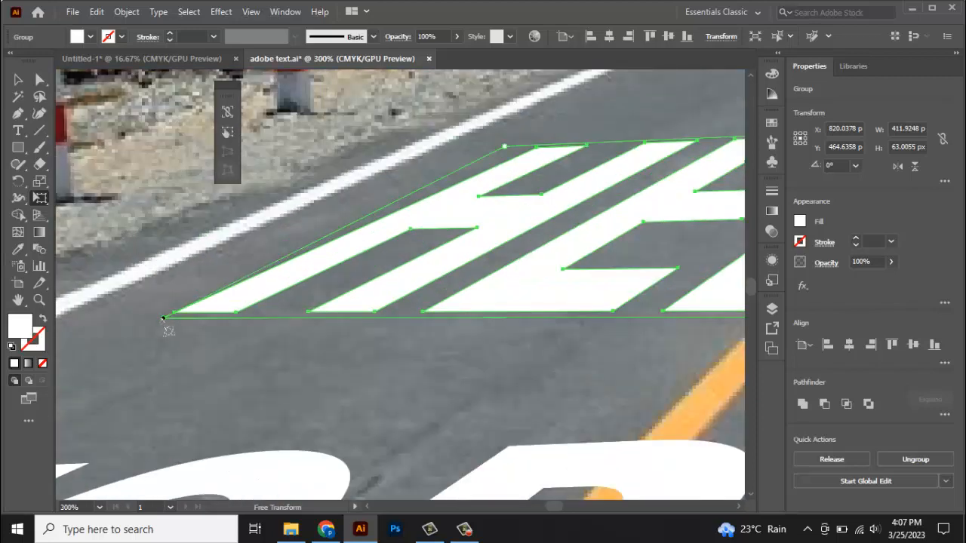
drag(163, 318, 145, 311)
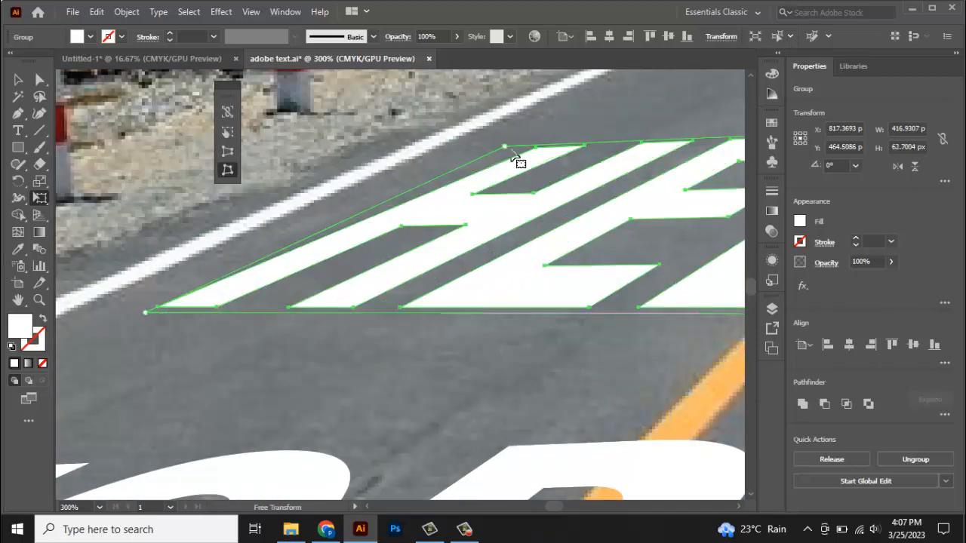
drag(504, 147, 482, 141)
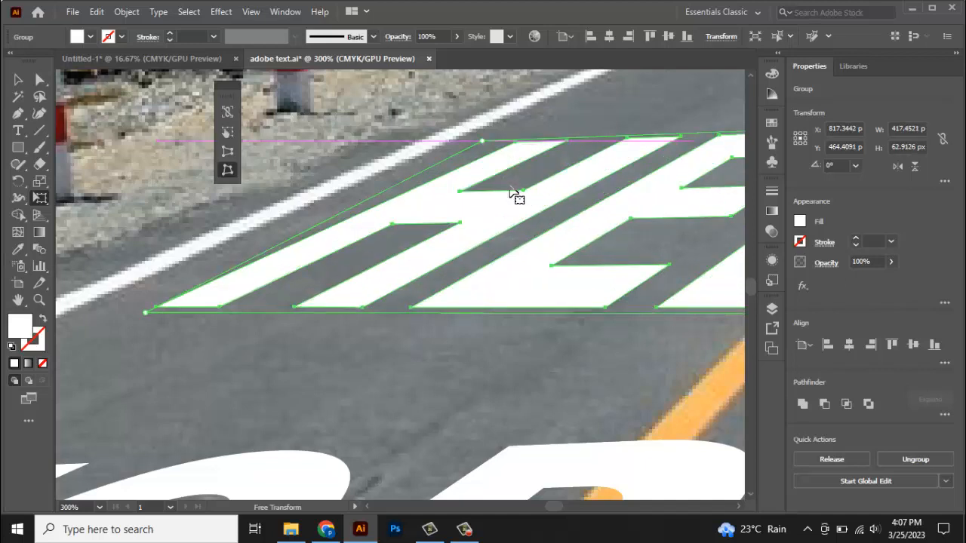
drag(146, 312, 136, 310)
key(ctrl+0)
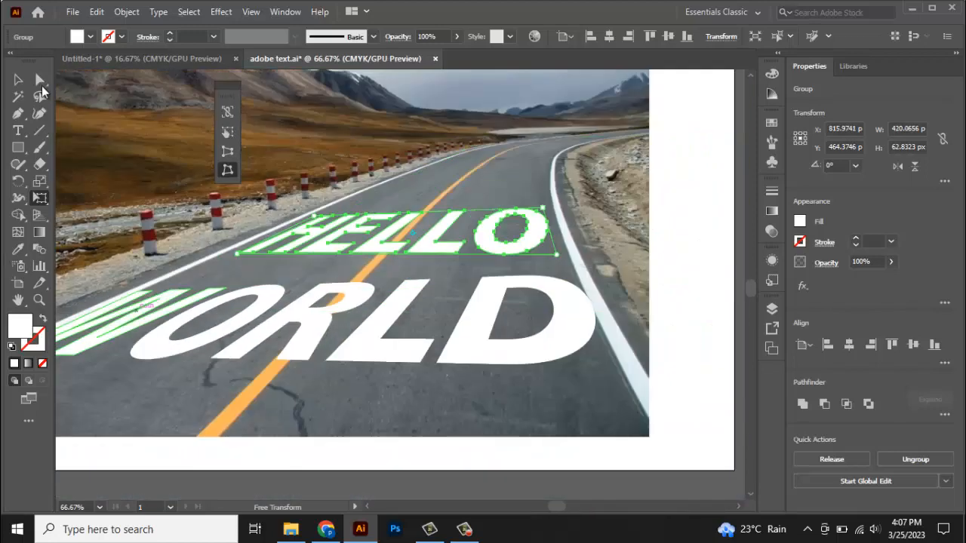
Scale WORLD down proportionally about its centre to about 756 × 113 px and deselect it
click(18, 81)
click(279, 425)
drag(244, 392, 376, 392)
click(434, 354)
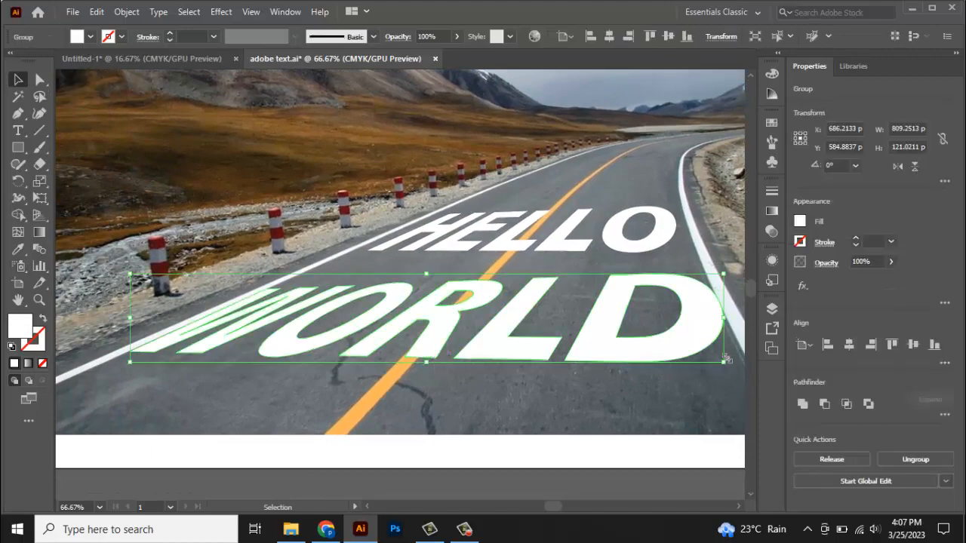
scroll(725, 297, up, 3)
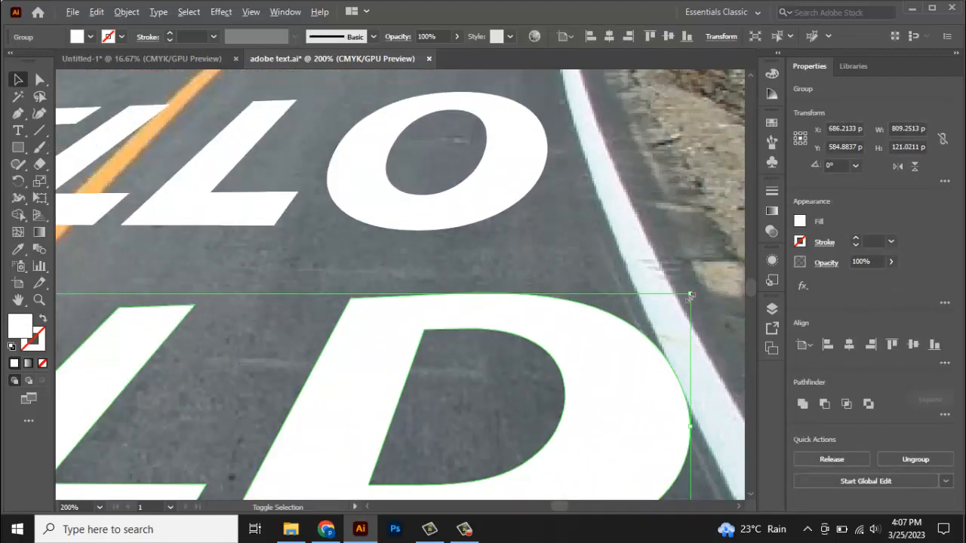
drag(690, 296, 631, 304)
scroll(683, 298, down, 2)
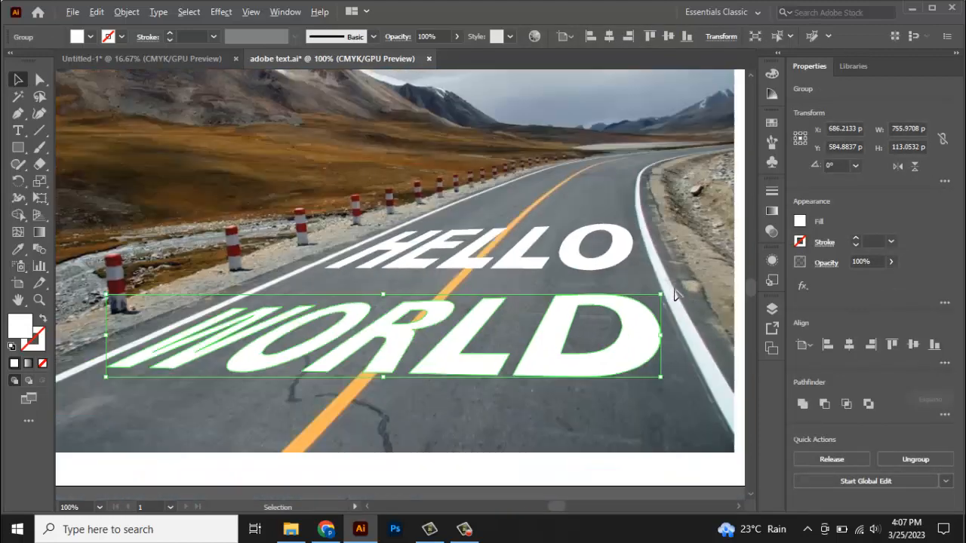
click(441, 425)
drag(414, 414, 445, 422)
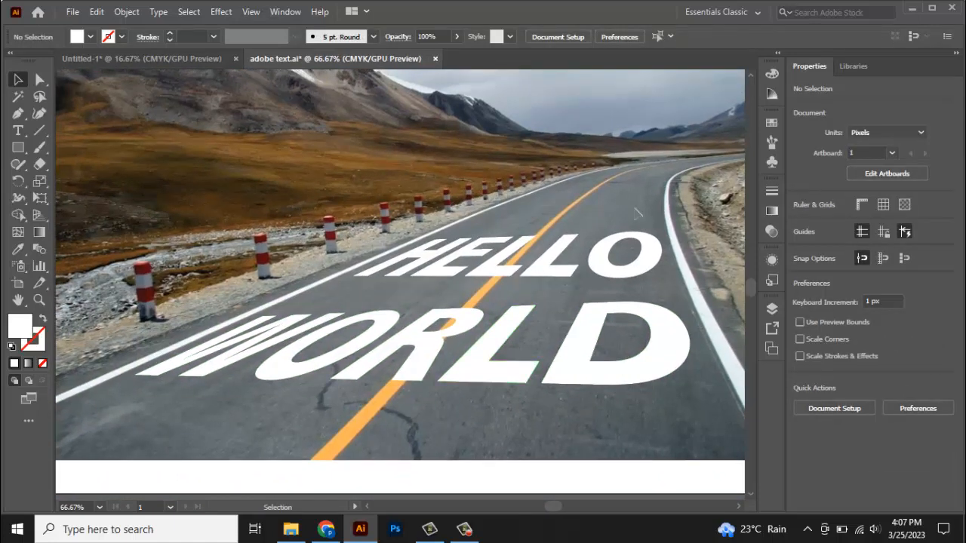
scroll(613, 293, down, 2)
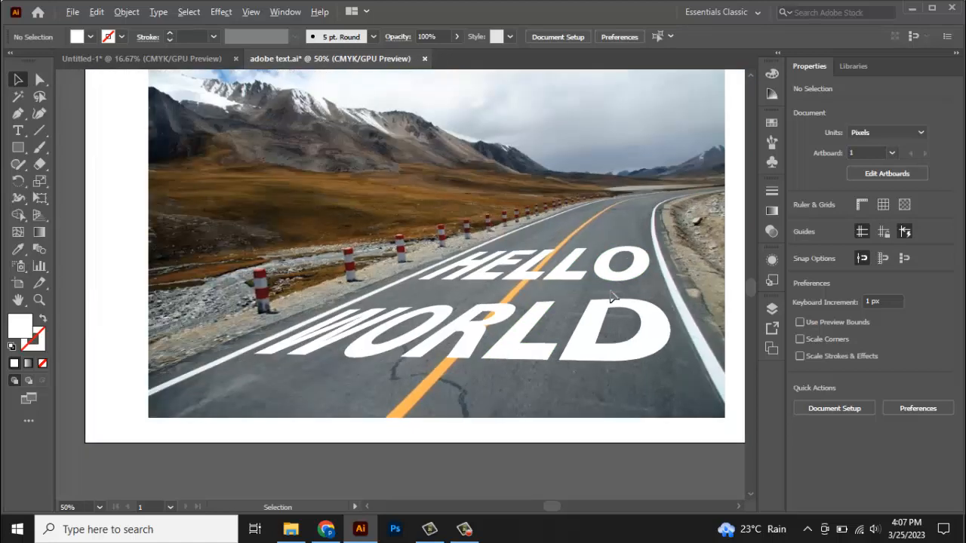
drag(599, 410, 552, 422)
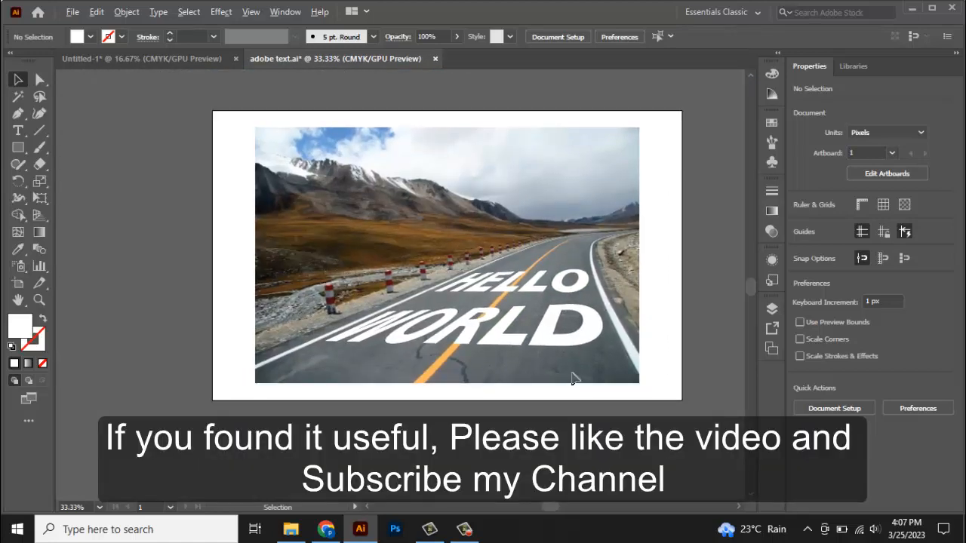
scroll(574, 381, up, 1)
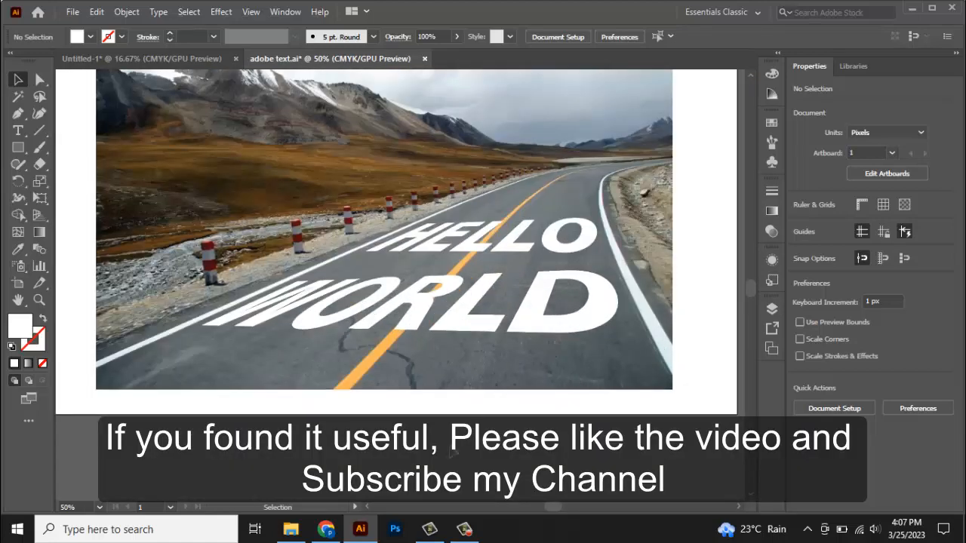